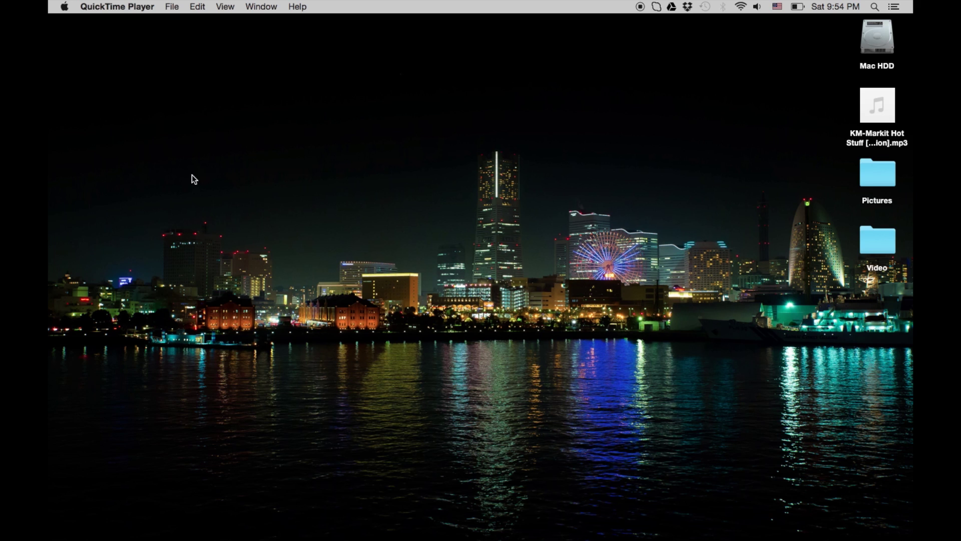
# Open Pixelmator and create a new document of 400 x 400 pixels at 300 pixels/inch.
pyautogui.moveTo(701, 536)
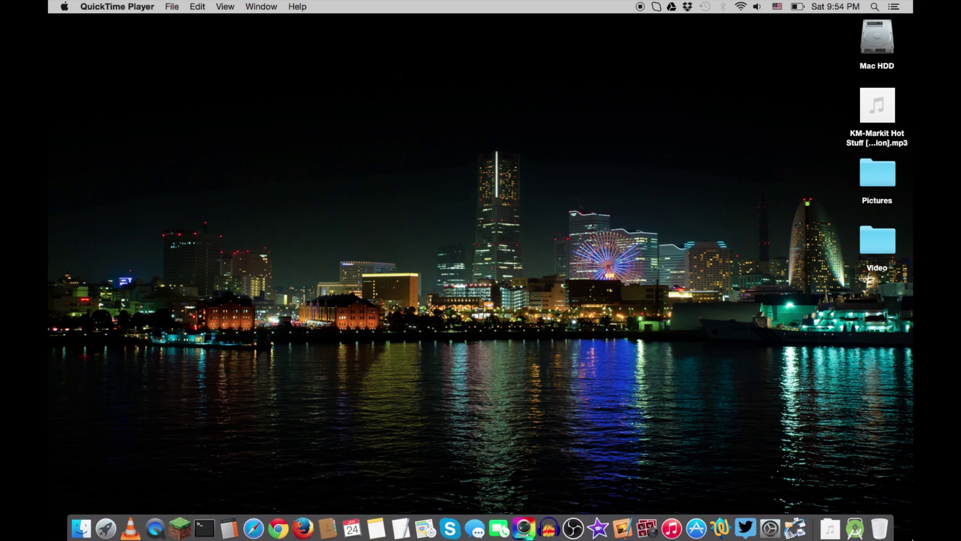
pyautogui.click(624, 530)
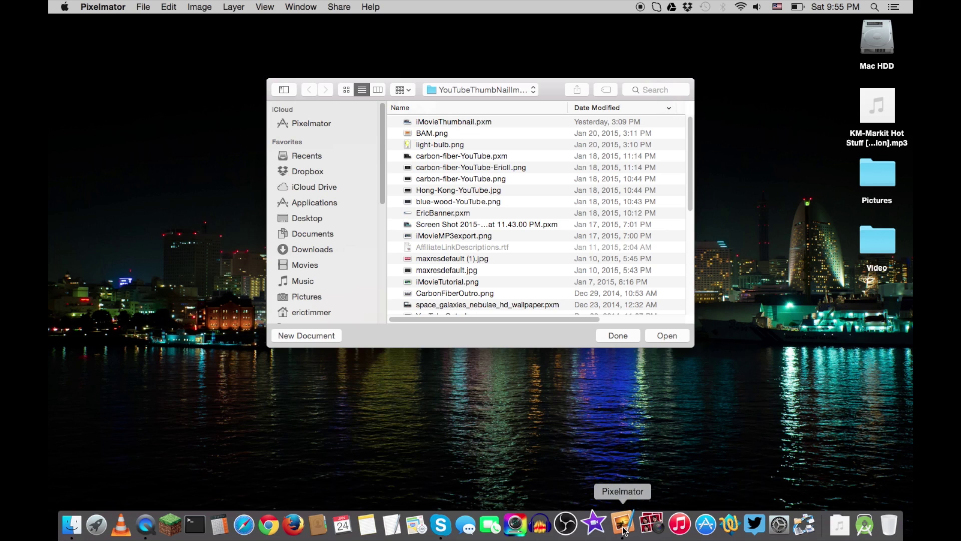
pyautogui.click(148, 6)
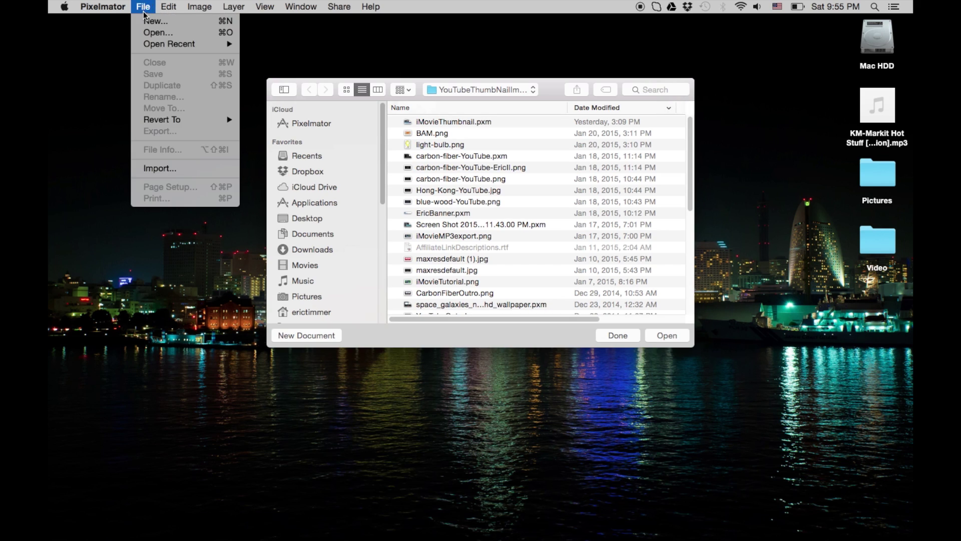
pyautogui.click(153, 22)
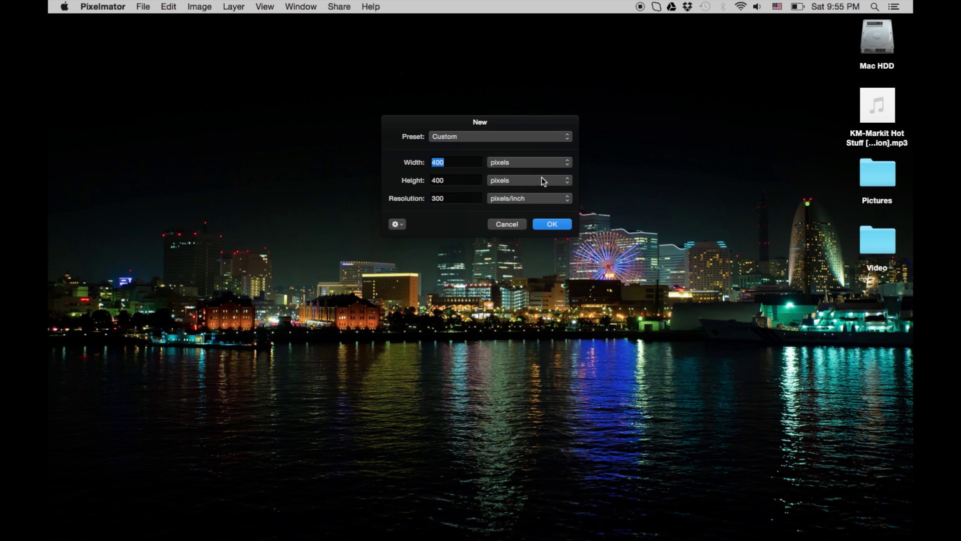
pyautogui.click(557, 223)
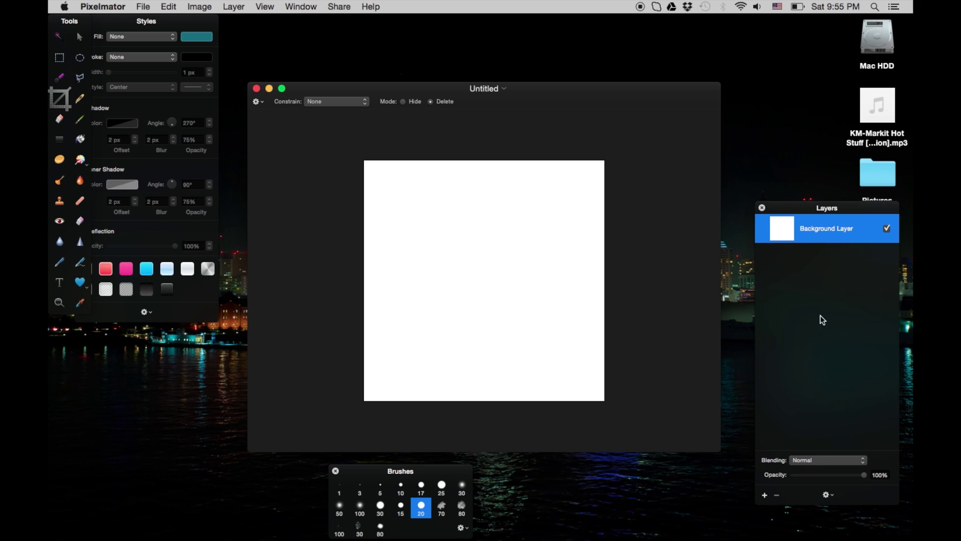
# Add a new empty layer above the background and hide the Background Layer.
pyautogui.click(765, 495)
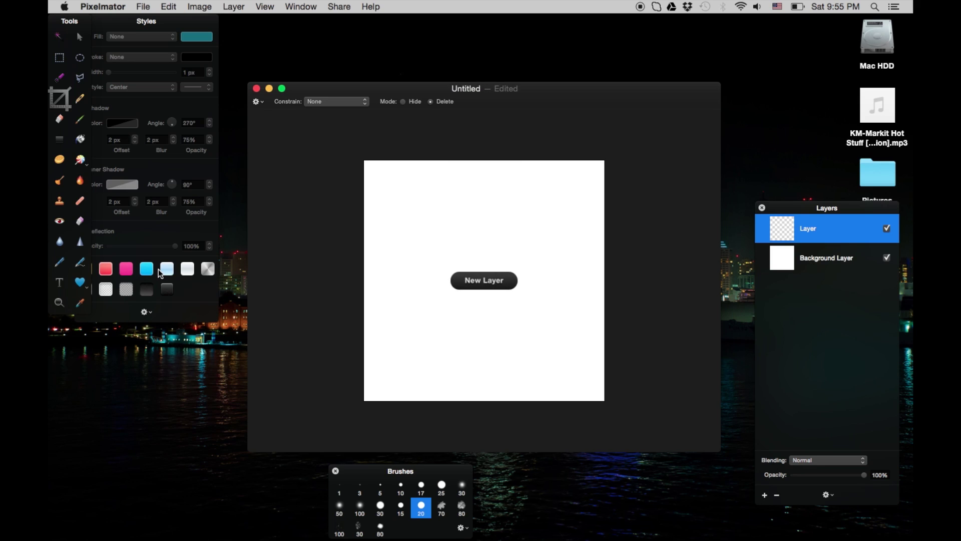
pyautogui.click(59, 282)
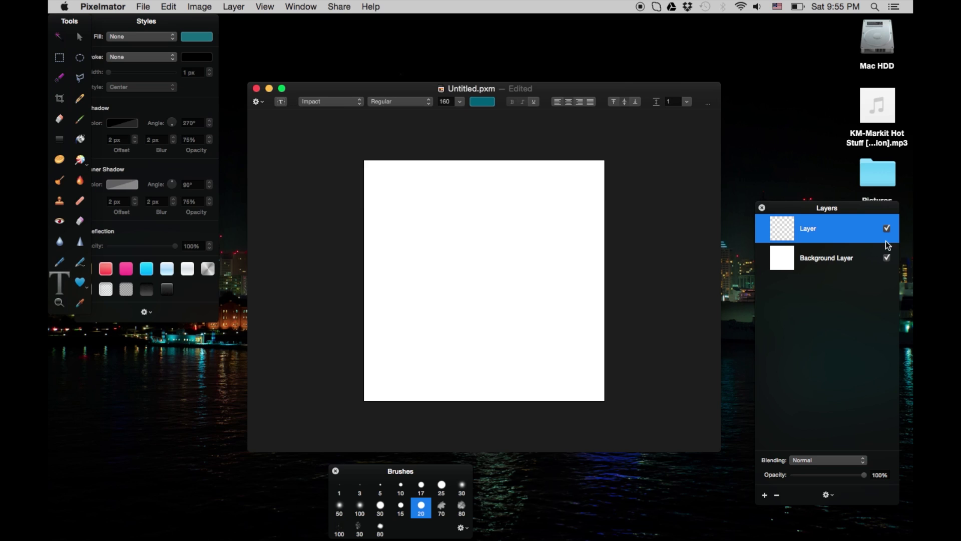
pyautogui.click(887, 257)
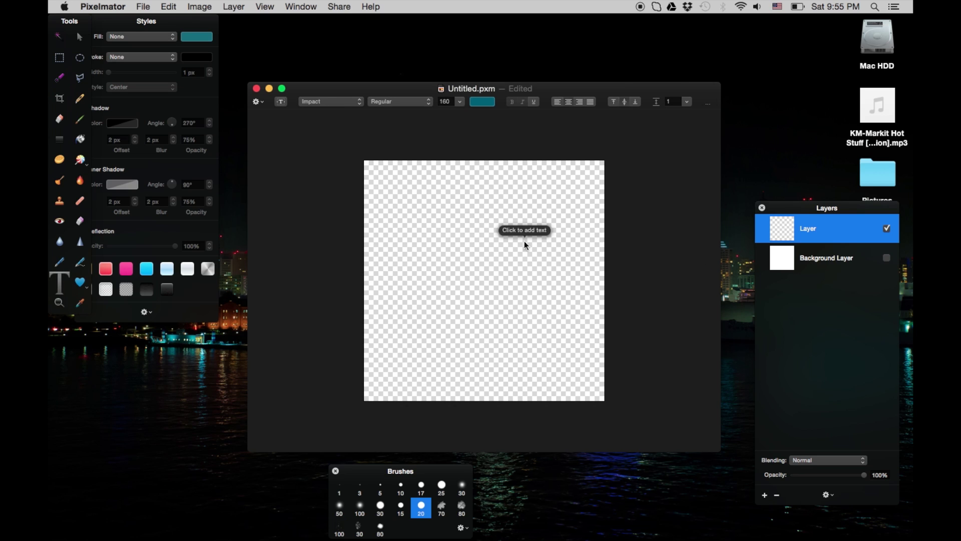
# Add a text layer on the canvas reading "Hi!!".
pyautogui.click(417, 260)
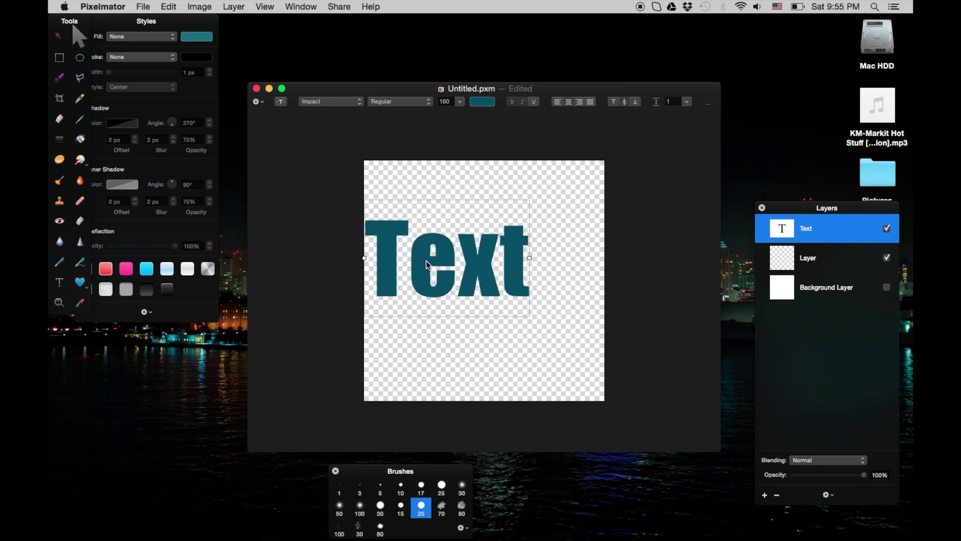
pyautogui.doubleClick(430, 260)
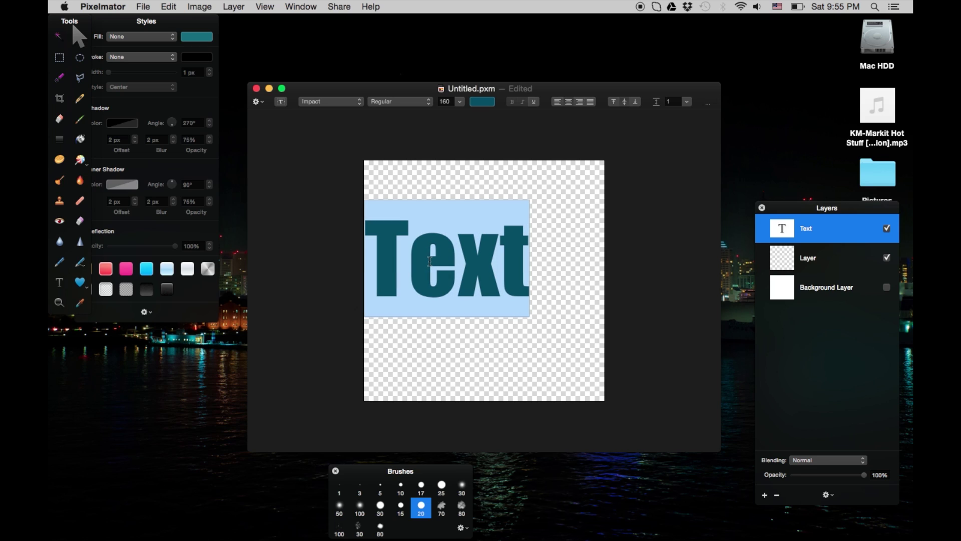
pyautogui.write('Hi')
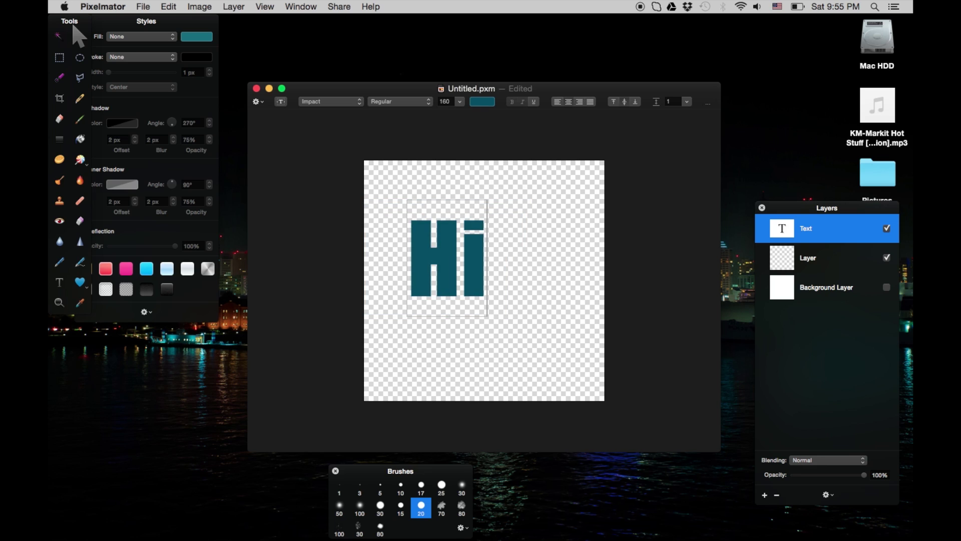
pyautogui.write('!!')
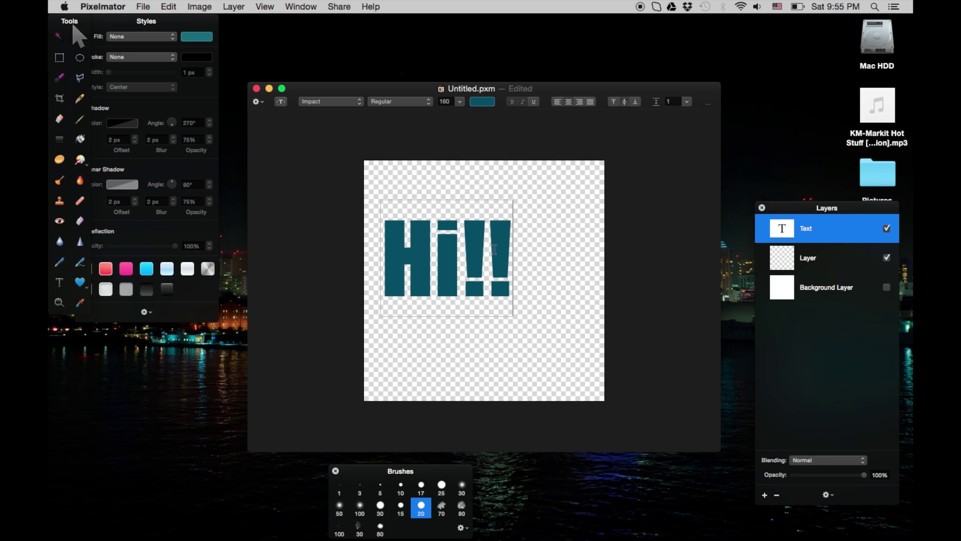
# Give the "Hi!!" text a Color fill and set its colour to white.
pyautogui.moveTo(509, 250); pyautogui.dragTo(361, 241)
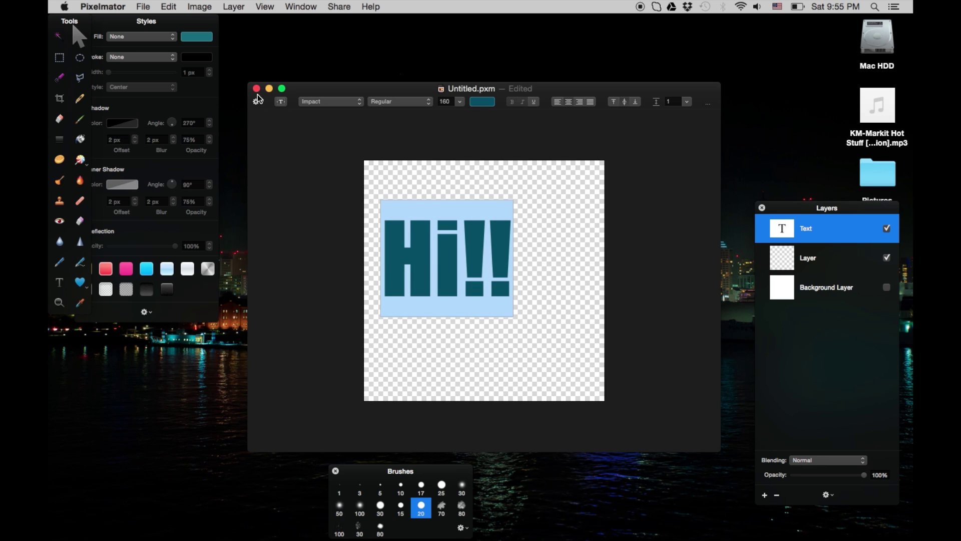
pyautogui.click(201, 40)
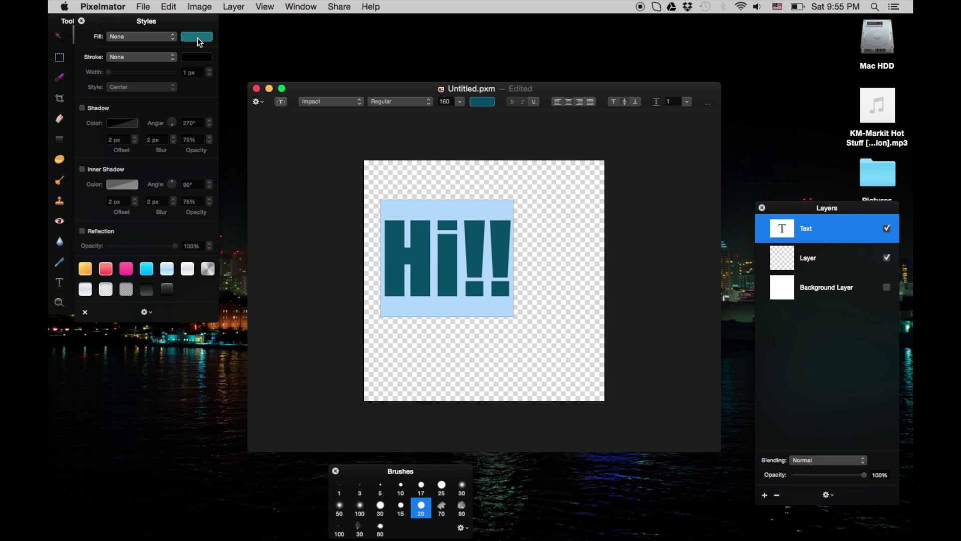
pyautogui.click(165, 37)
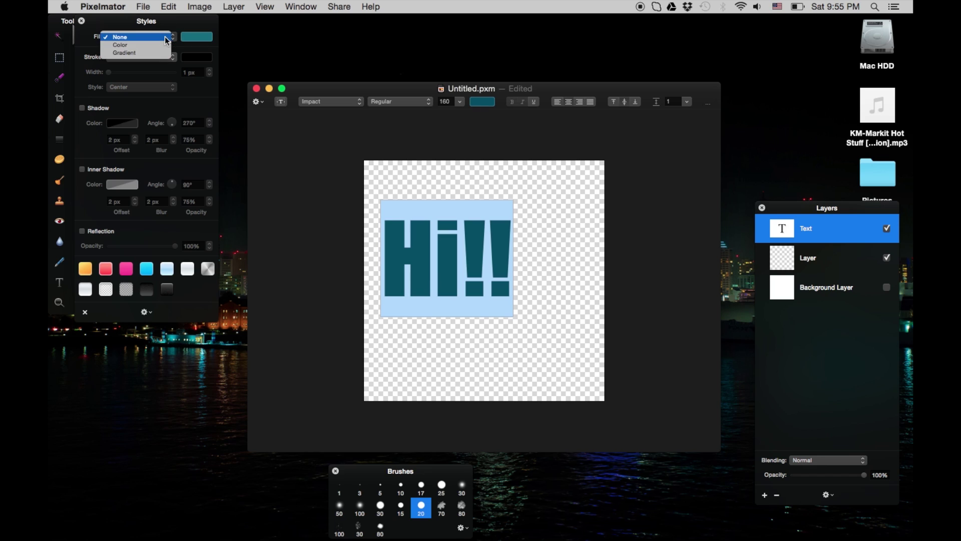
pyautogui.click(163, 46)
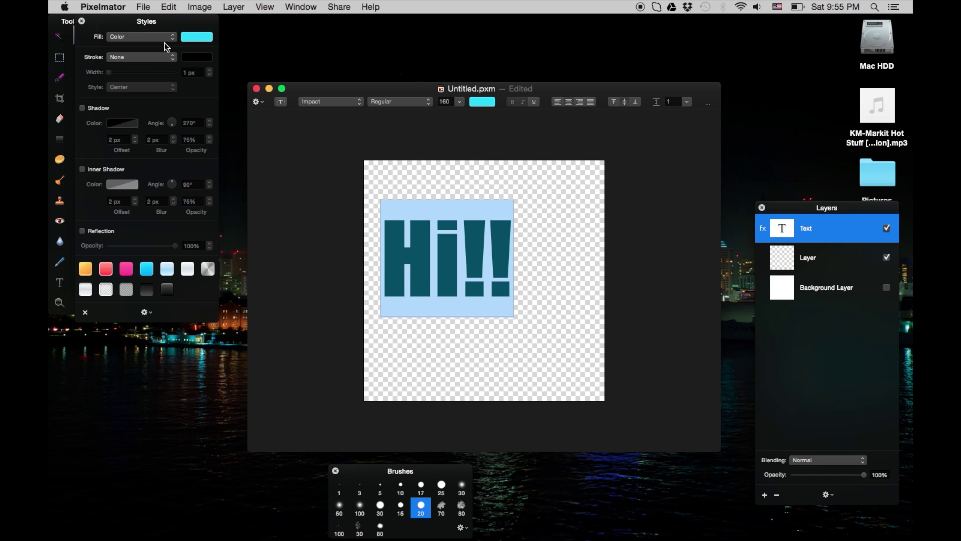
pyautogui.click(482, 102)
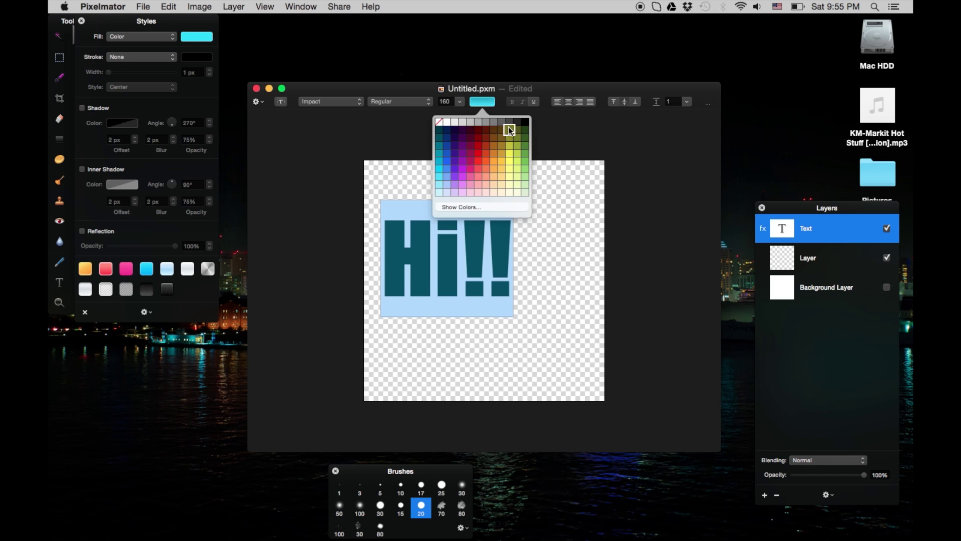
pyautogui.click(447, 122)
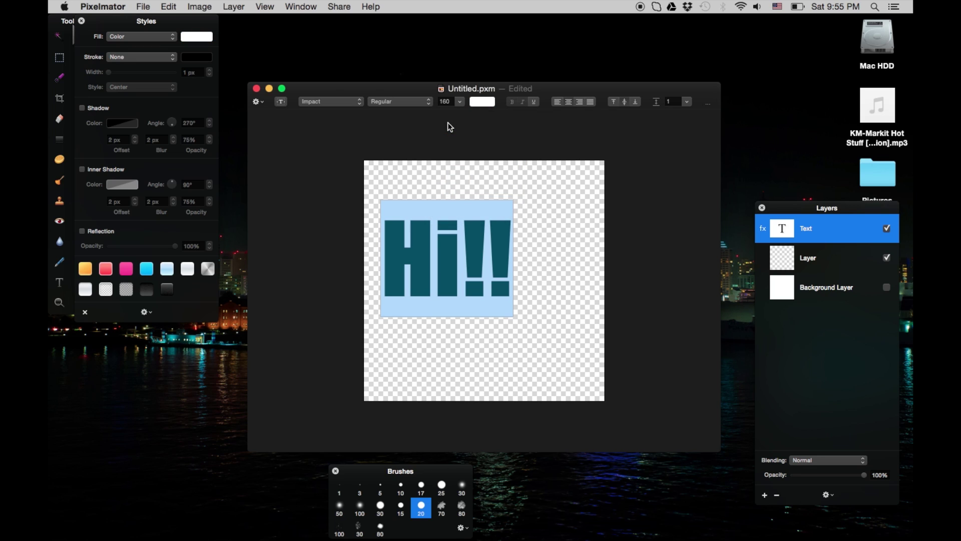
pyautogui.click(426, 138)
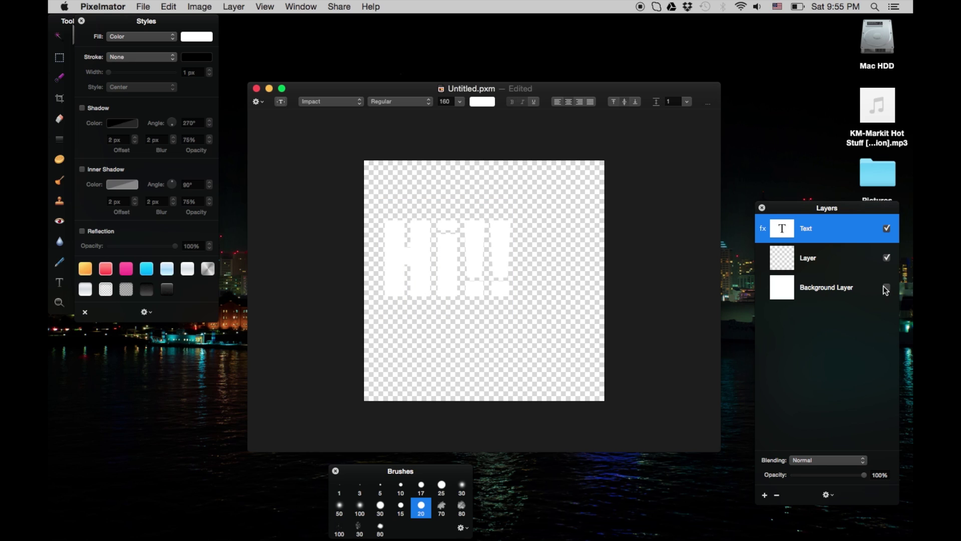
# Hide the empty layer and the "Hi!!" text layer, and show the Background Layer.
pyautogui.click(886, 258)
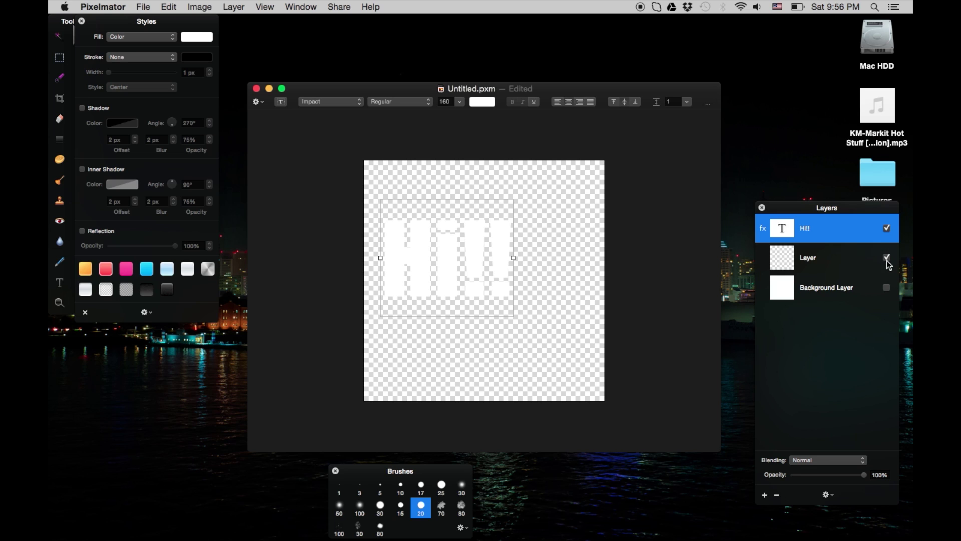
pyautogui.click(887, 258)
pyautogui.click(887, 229)
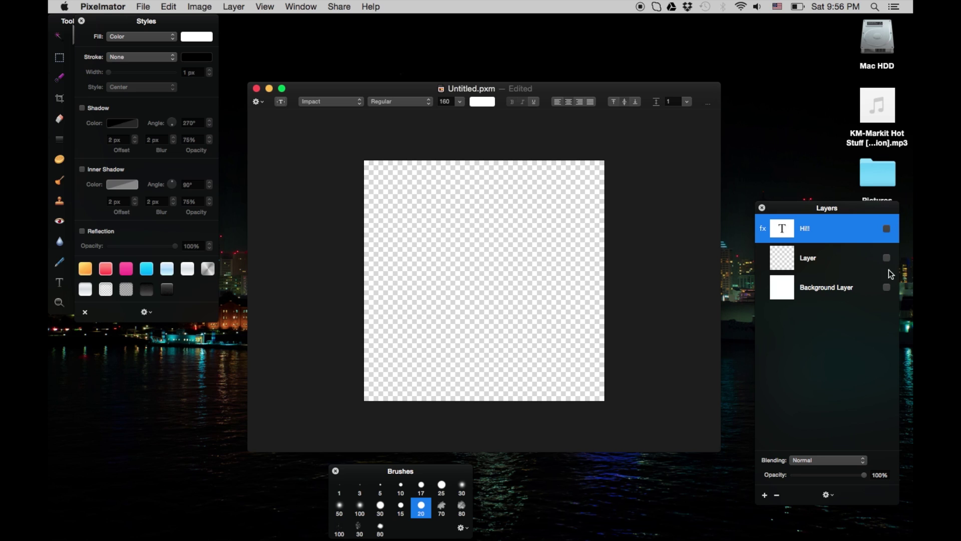
pyautogui.click(887, 287)
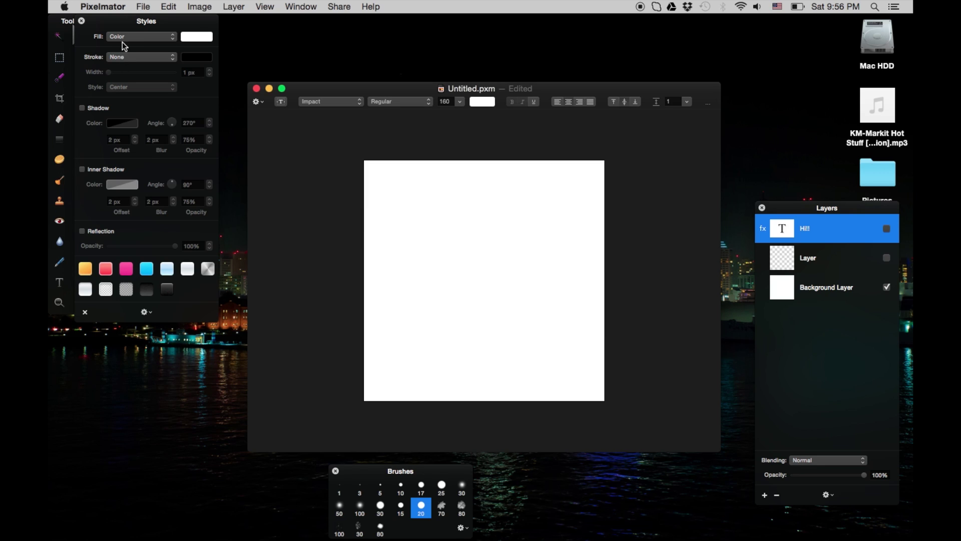
# Move the Styles palette off the tools and fill a new layer with black using the Paint Bucket.
pyautogui.moveTo(123, 24); pyautogui.dragTo(170, 25)
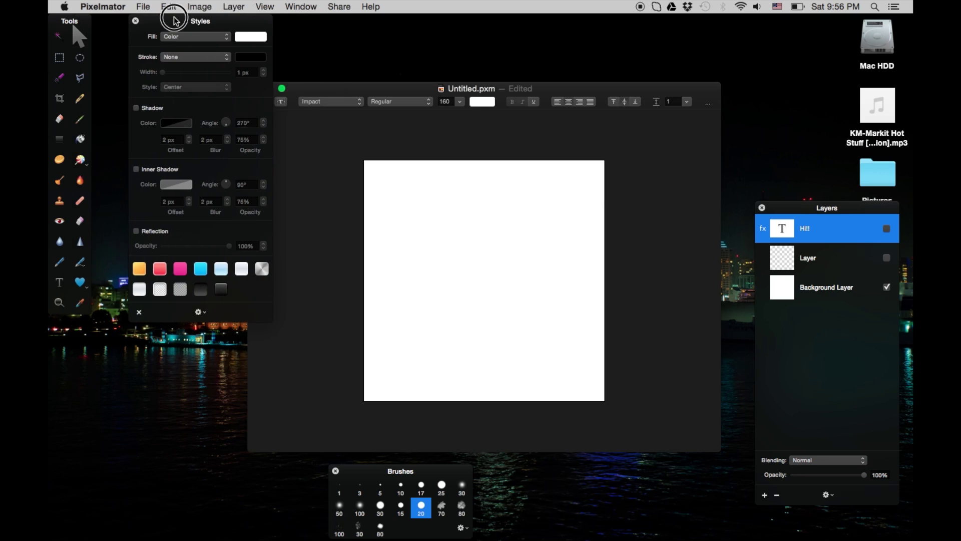
pyautogui.click(79, 140)
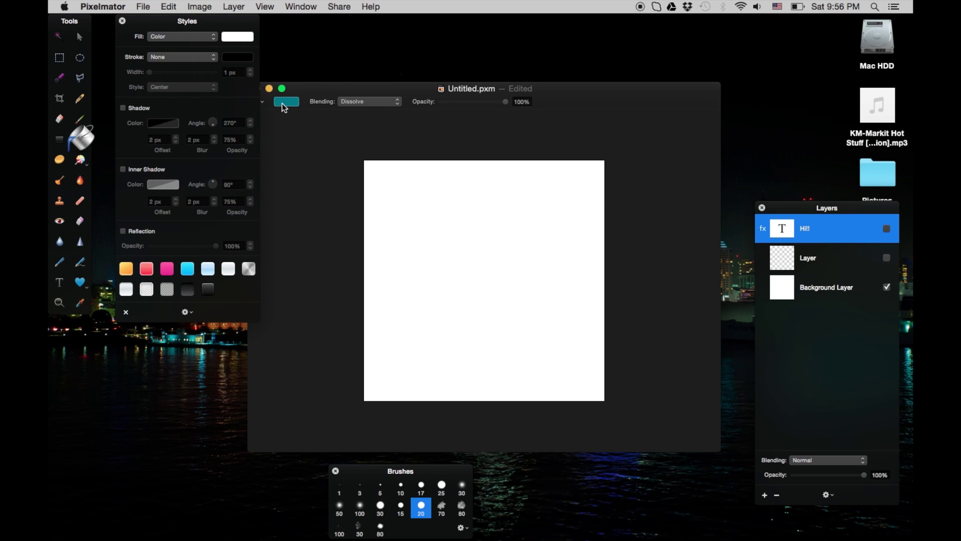
pyautogui.click(283, 103)
pyautogui.click(330, 122)
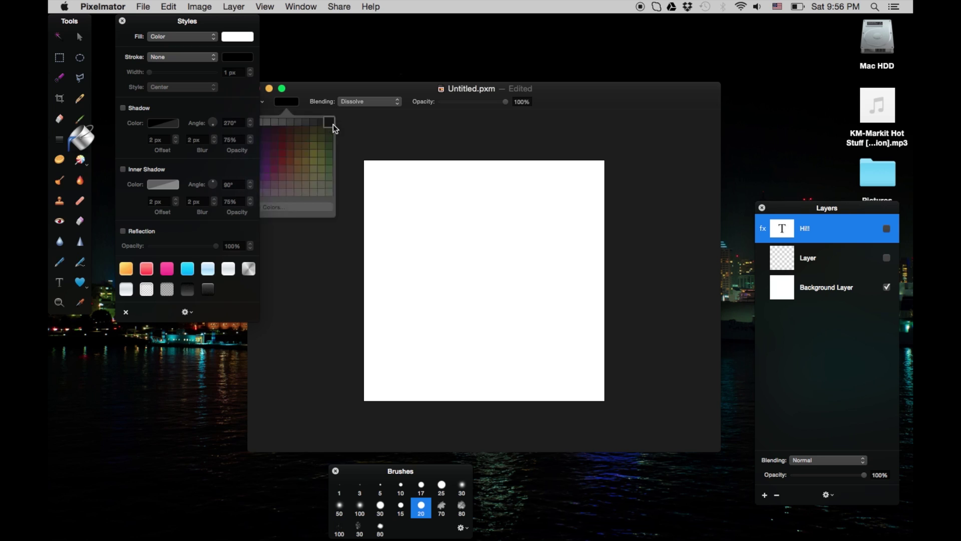
pyautogui.click(429, 206)
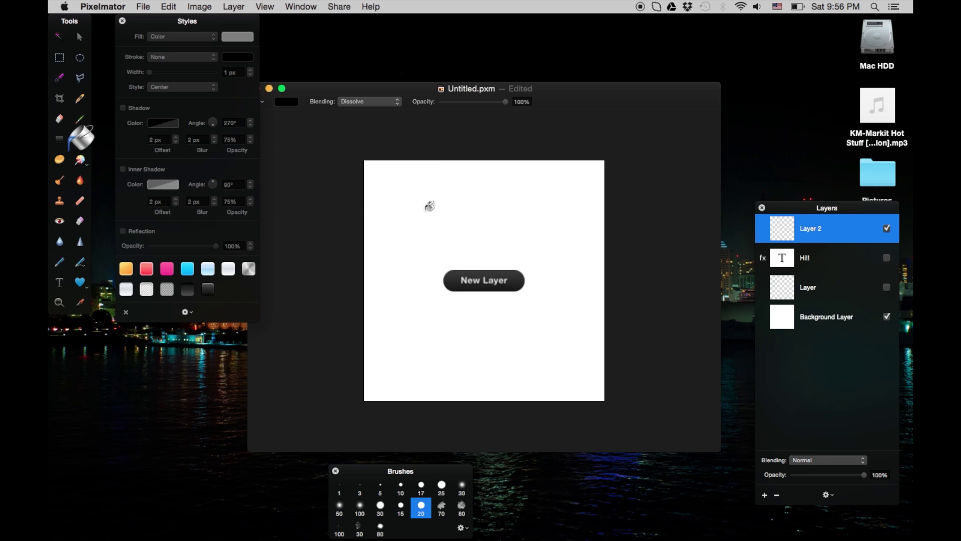
pyautogui.click(436, 203)
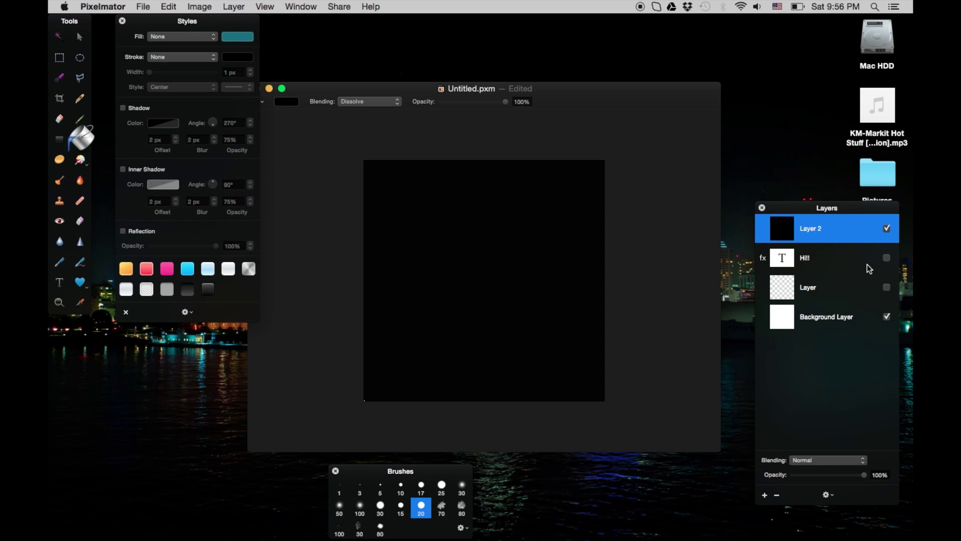
# Move the "Hi!!" text layer above the black layer and make it visible.
pyautogui.moveTo(782, 261); pyautogui.dragTo(796, 220)
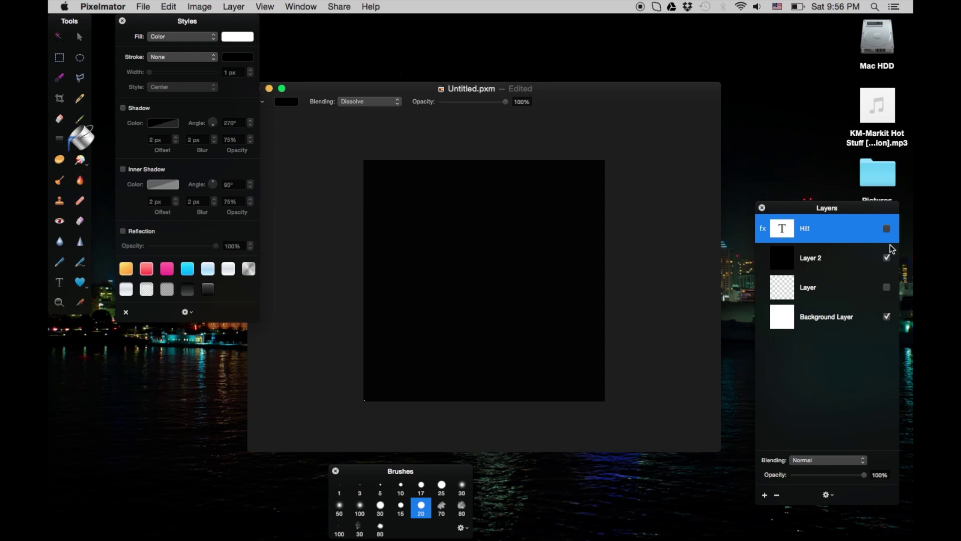
pyautogui.click(888, 232)
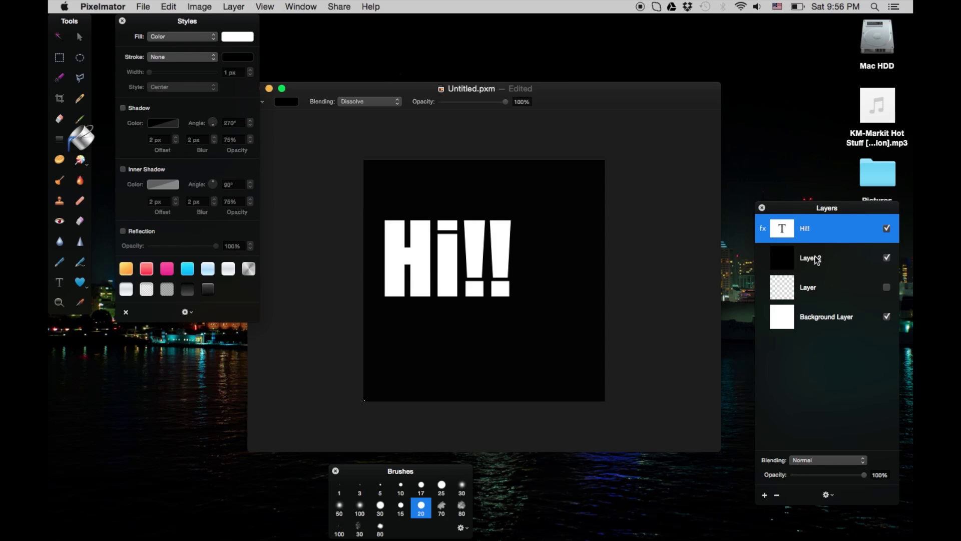
# Hide the black Layer 2 and the Background Layer, and select the "Hi!!" text layer.
pyautogui.click(833, 261)
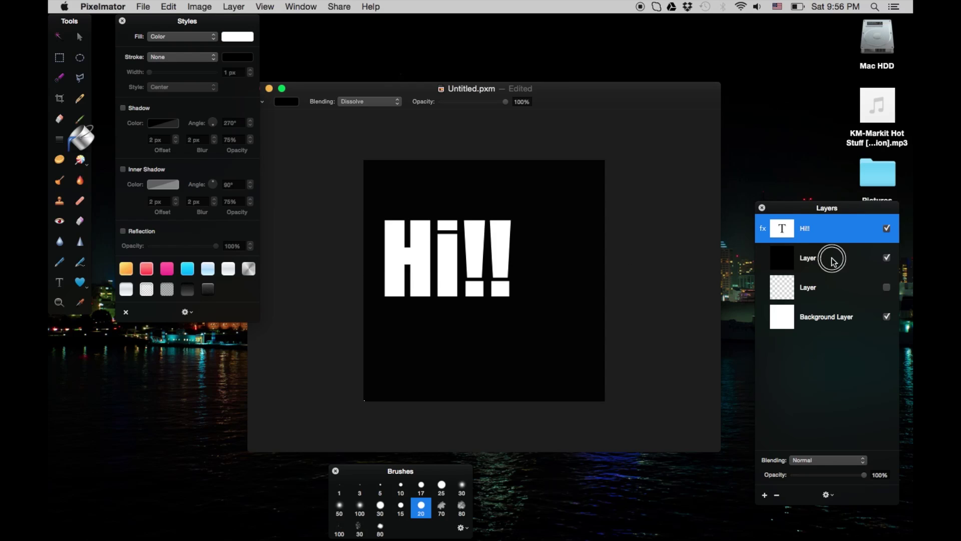
pyautogui.click(886, 259)
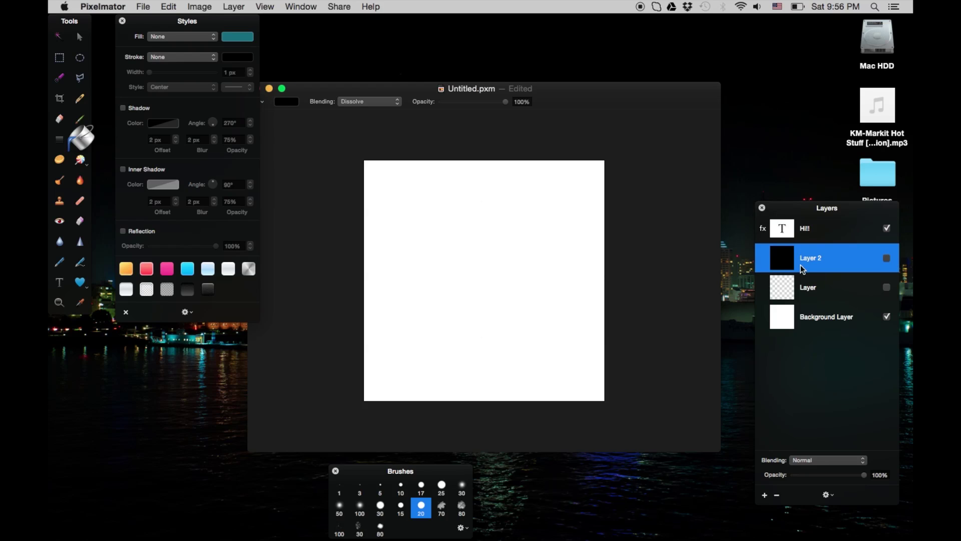
pyautogui.click(802, 237)
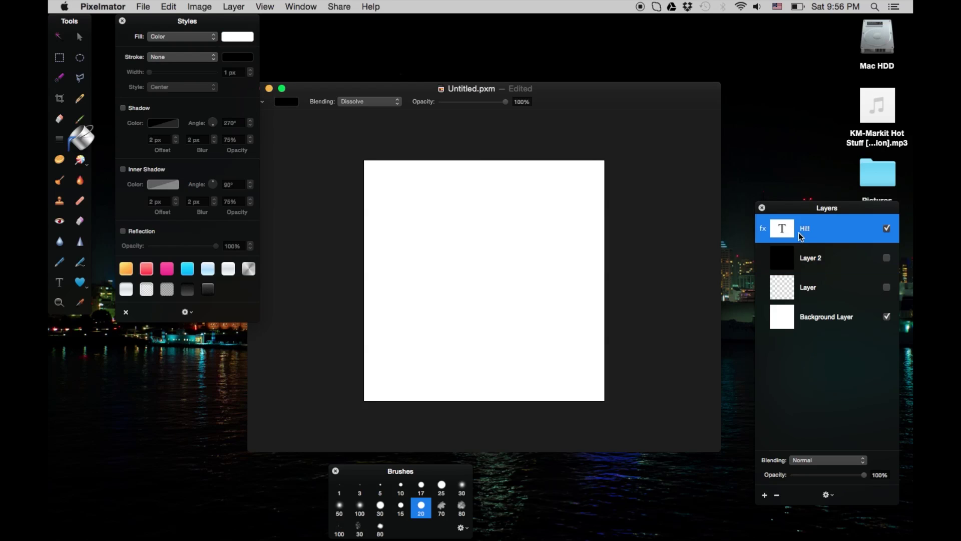
pyautogui.click(887, 317)
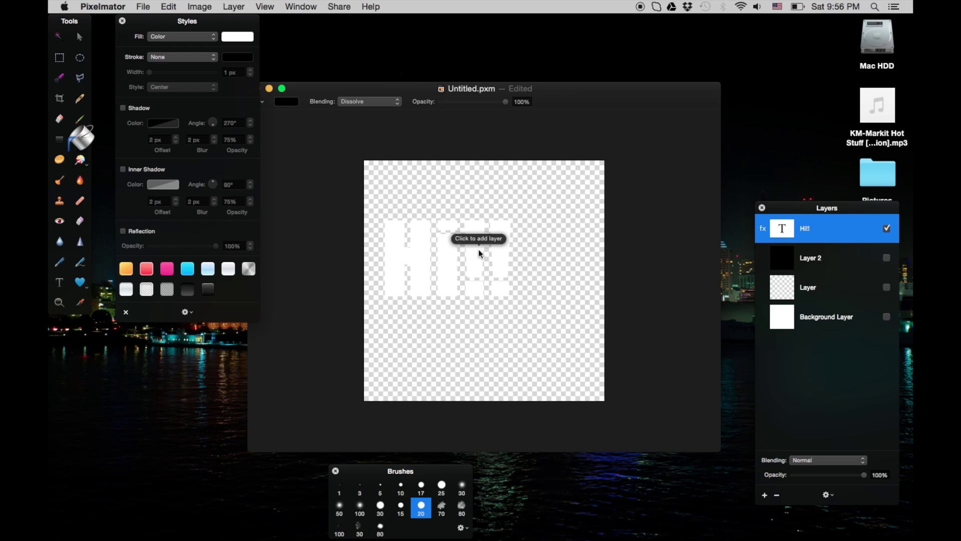
# Try to fill the "Hi!!" text with black using the Paint Bucket, and undo the fill.
pyautogui.click(435, 275)
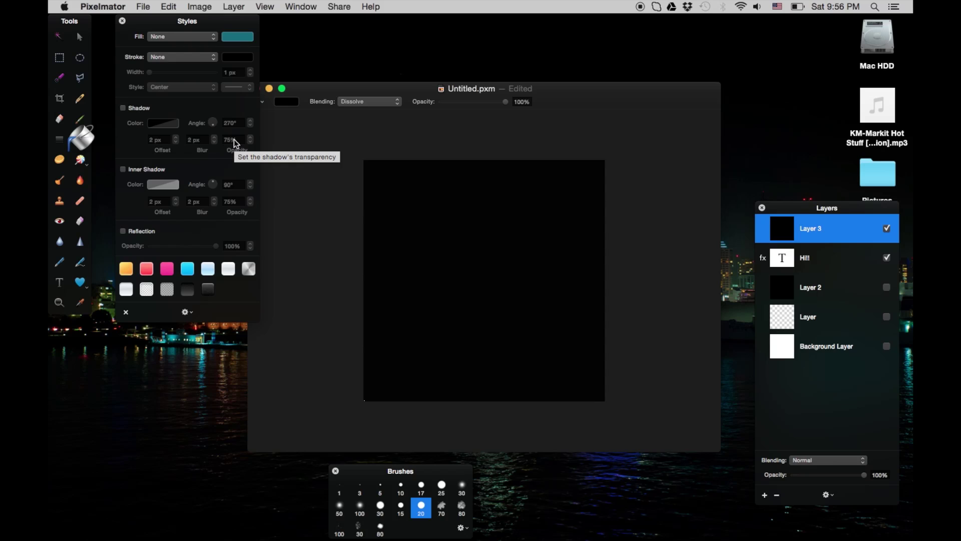
pyautogui.press('super+z')
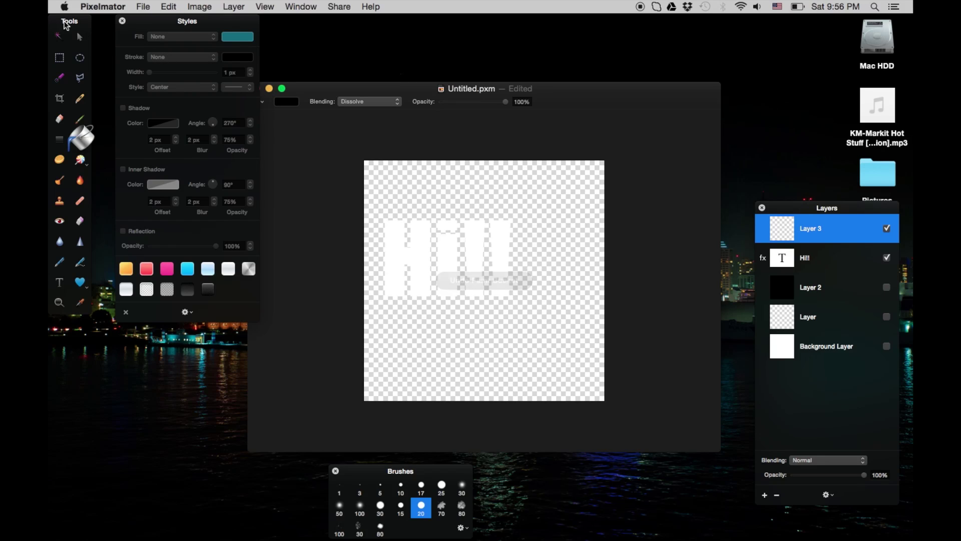
# Move the "Hi!!" text closer to the centre of the canvas and deselect it.
pyautogui.press('v')
pyautogui.click(476, 270)
pyautogui.moveTo(476, 270); pyautogui.dragTo(525, 265)
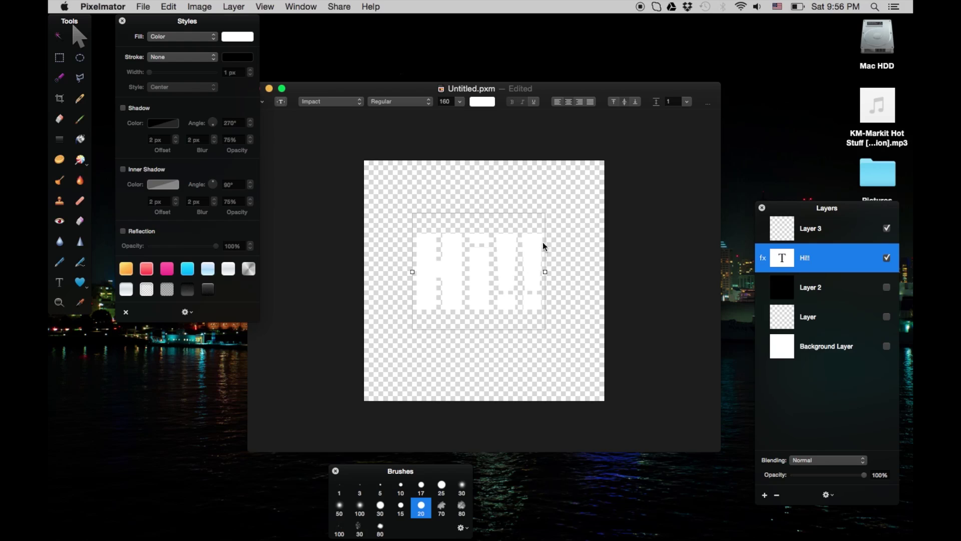
pyautogui.click(622, 176)
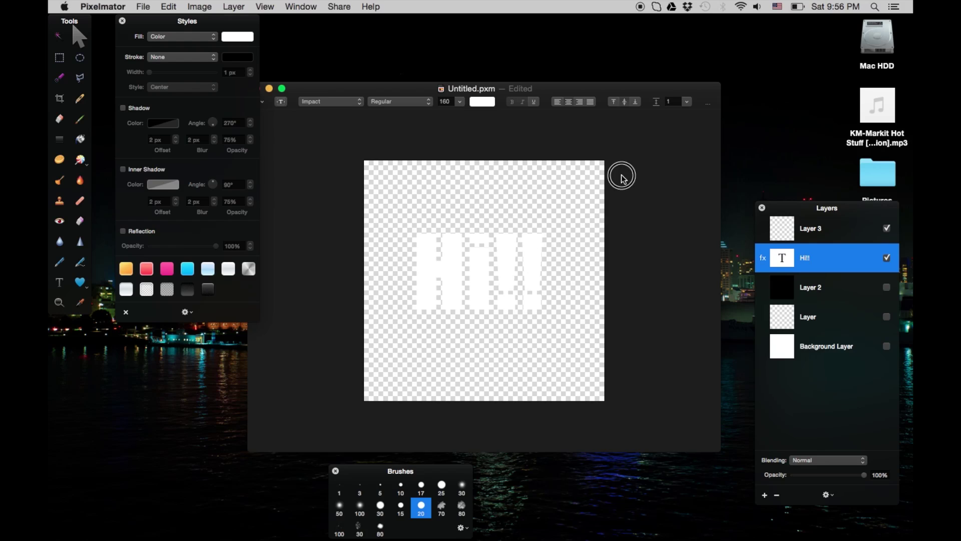
# Crop the image to a rectangle close around the "Hi!!" text.
pyautogui.click(59, 98)
pyautogui.moveTo(379, 214); pyautogui.dragTo(566, 325)
pyautogui.moveTo(383, 272); pyautogui.dragTo(400, 269)
pyautogui.press('Return')
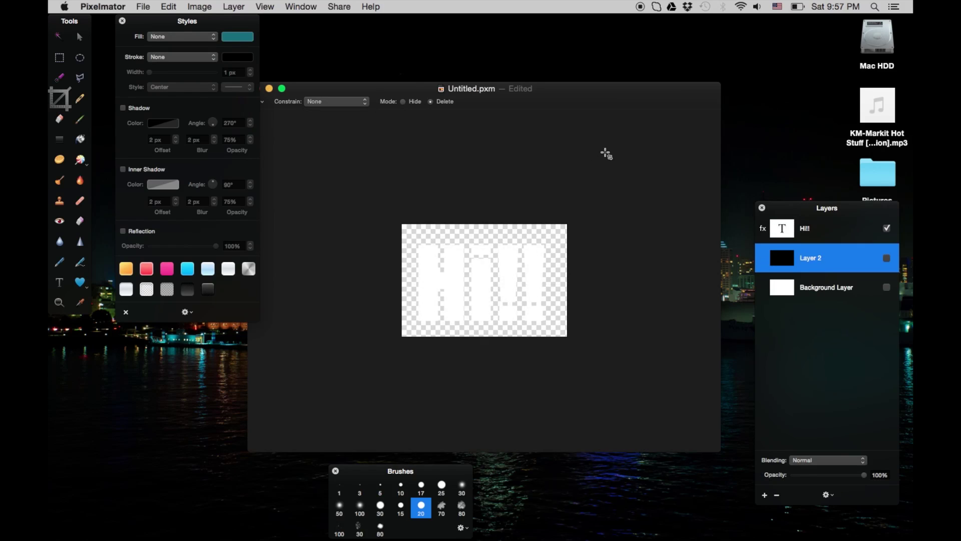
# Export the image as a PNG named Hi.png to the Desktop.
pyautogui.click(144, 6)
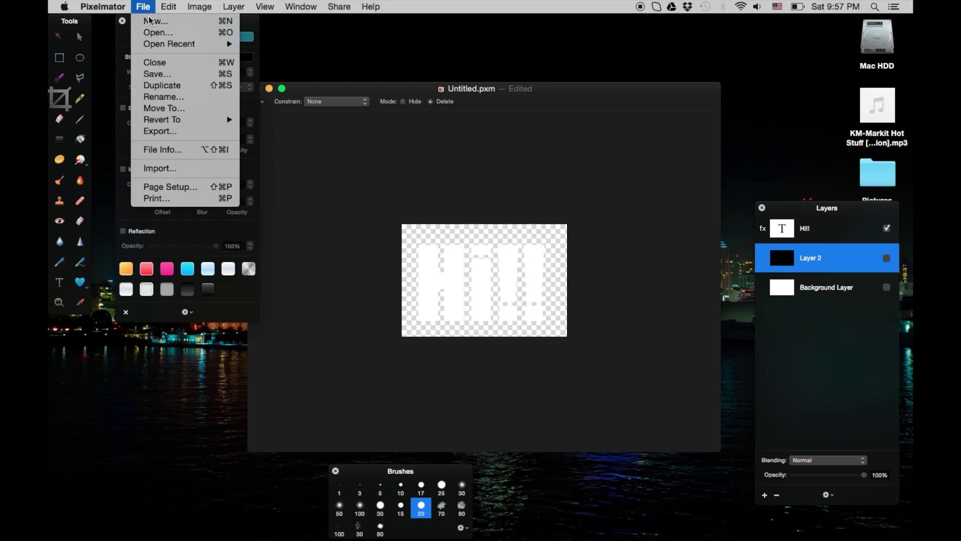
pyautogui.click(165, 130)
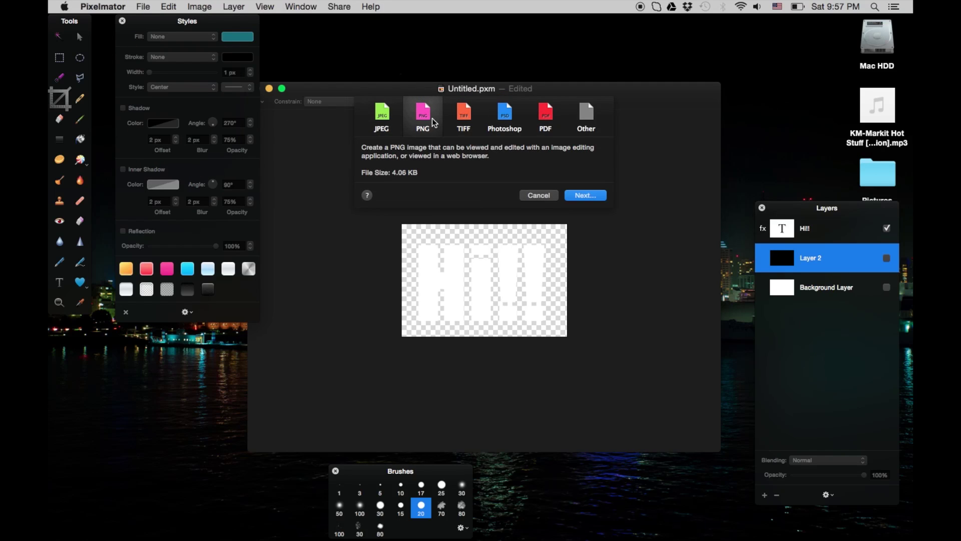
pyautogui.click(587, 197)
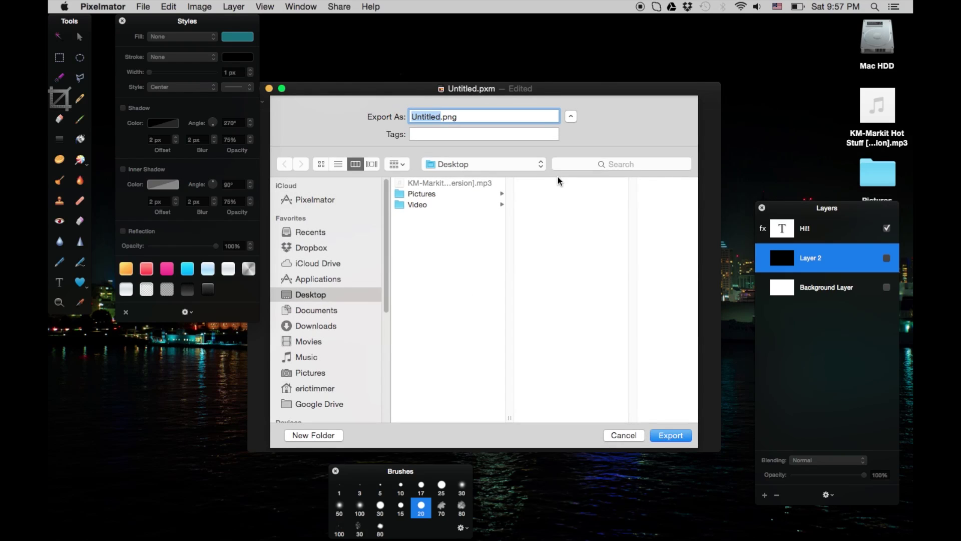
pyautogui.write('Hi')
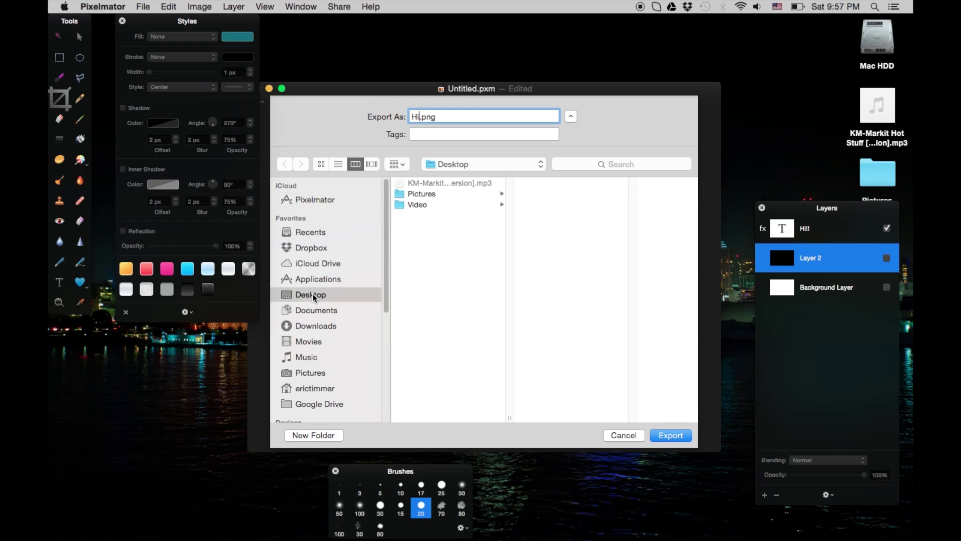
pyautogui.click(676, 435)
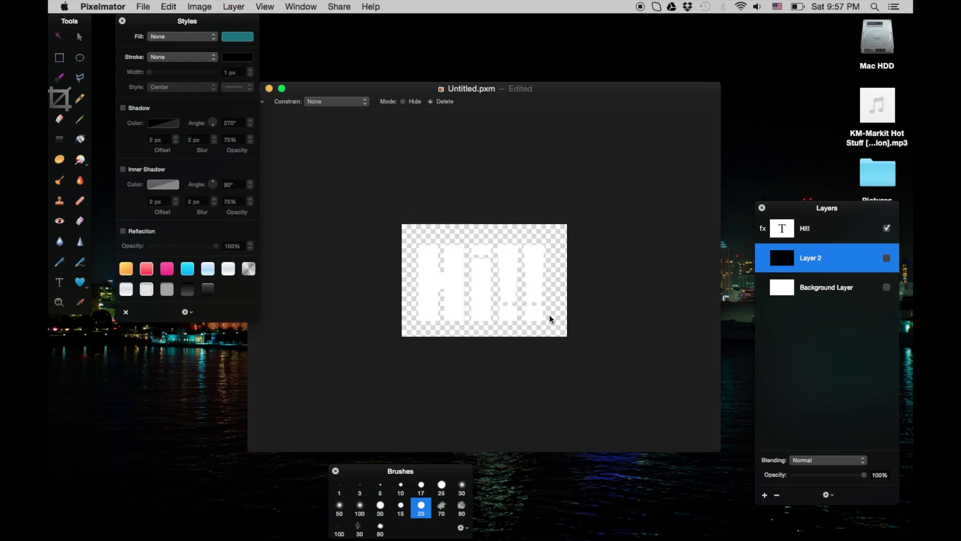
# Quit Pixelmator and switch to the RecordingWebCam project in iMovie.
pyautogui.press('super+q')
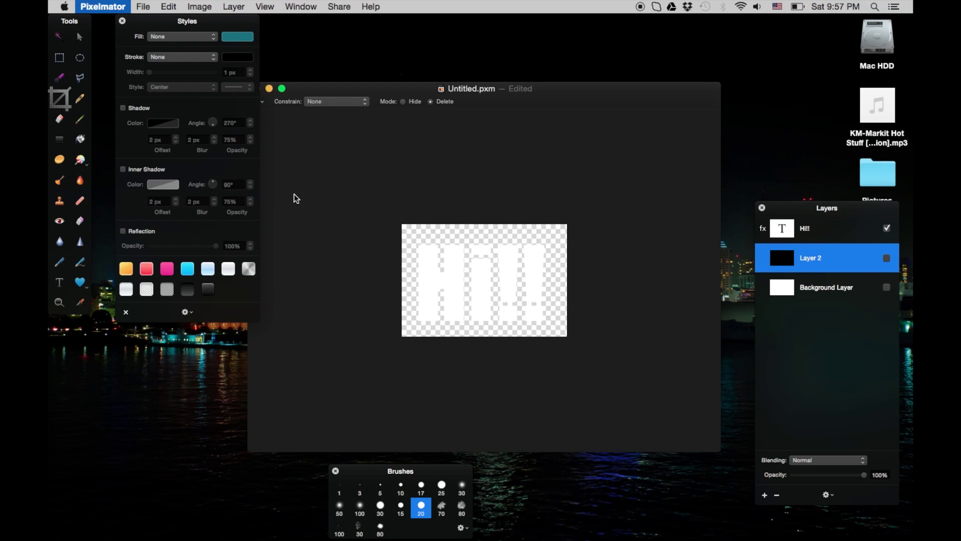
pyautogui.click(431, 271)
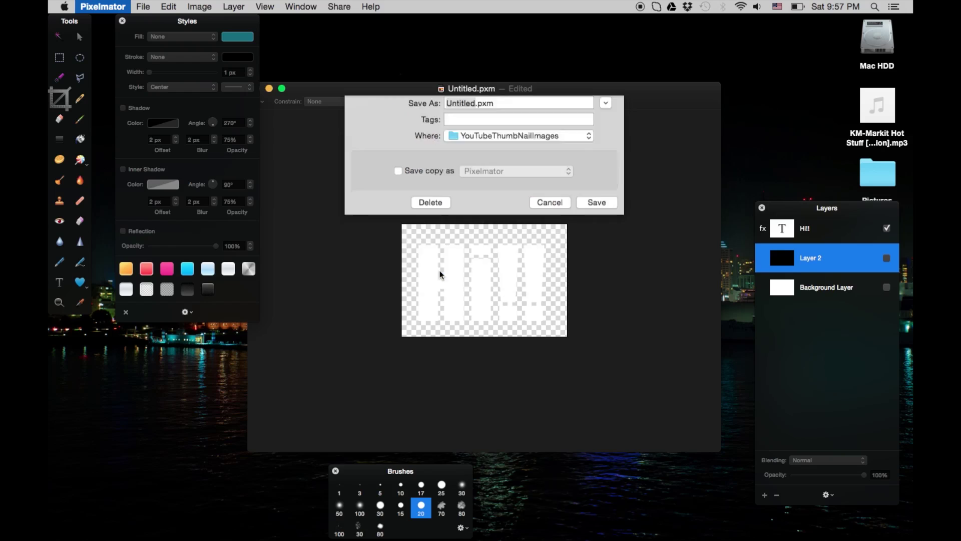
pyautogui.moveTo(543, 523)
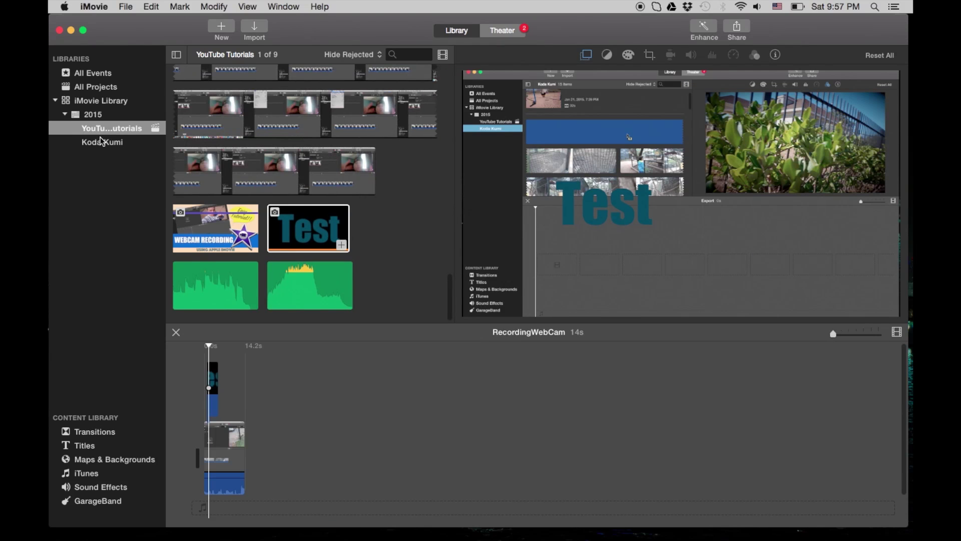
# Delete the Test overlay and the remaining clip so that the RecordingWebCam timeline is empty.
pyautogui.click(211, 388)
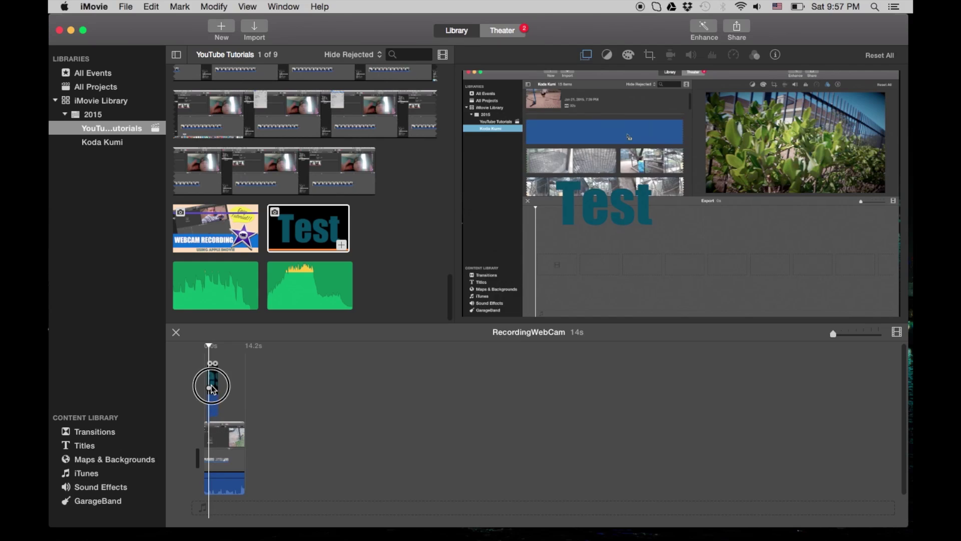
pyautogui.press('Delete')
pyautogui.moveTo(293, 484); pyautogui.dragTo(180, 407)
pyautogui.press('Delete')
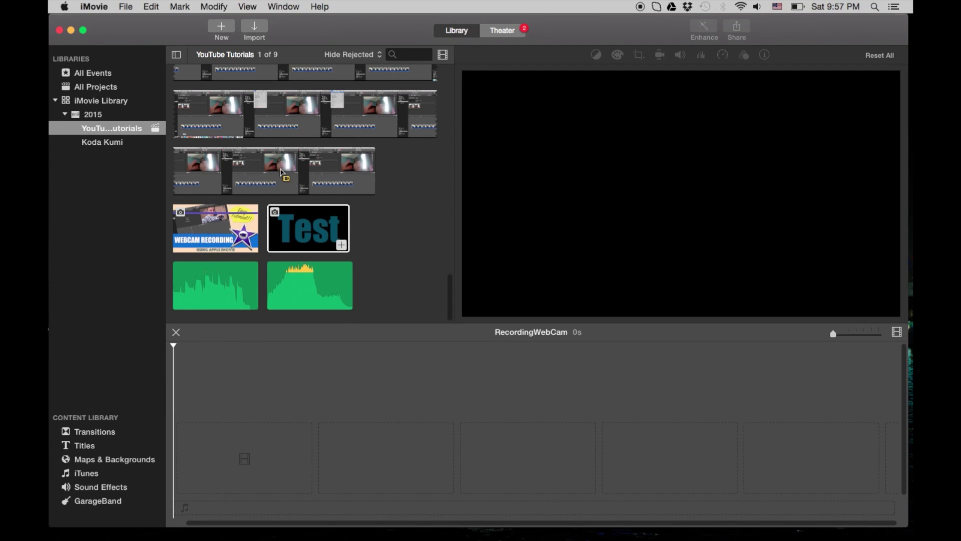
# Select a range of about 31.5 s from the screen recording showing the bird footage and add it to the timeline.
pyautogui.moveTo(213, 113); pyautogui.dragTo(400, 113)
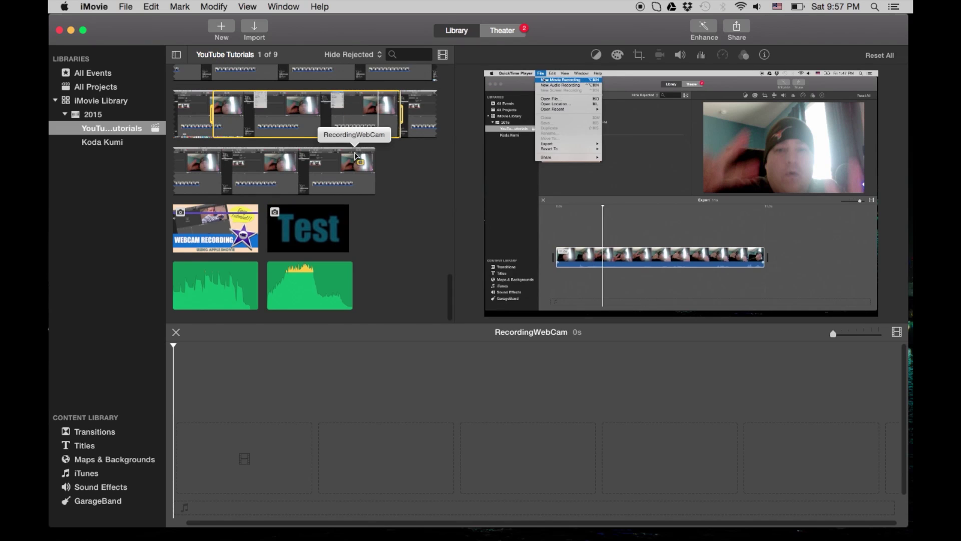
pyautogui.scroll(15, 394, 192)
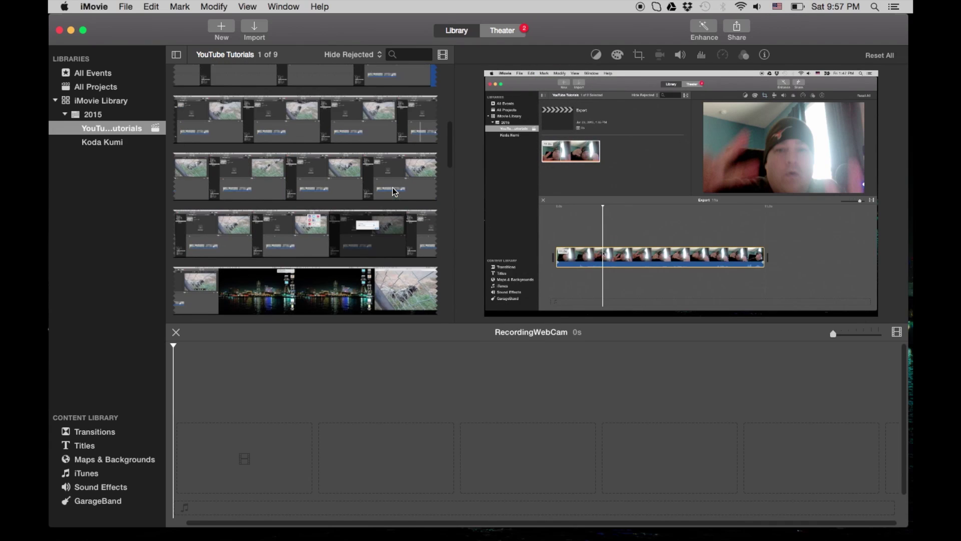
pyautogui.scroll(3, 394, 191)
pyautogui.click(390, 267)
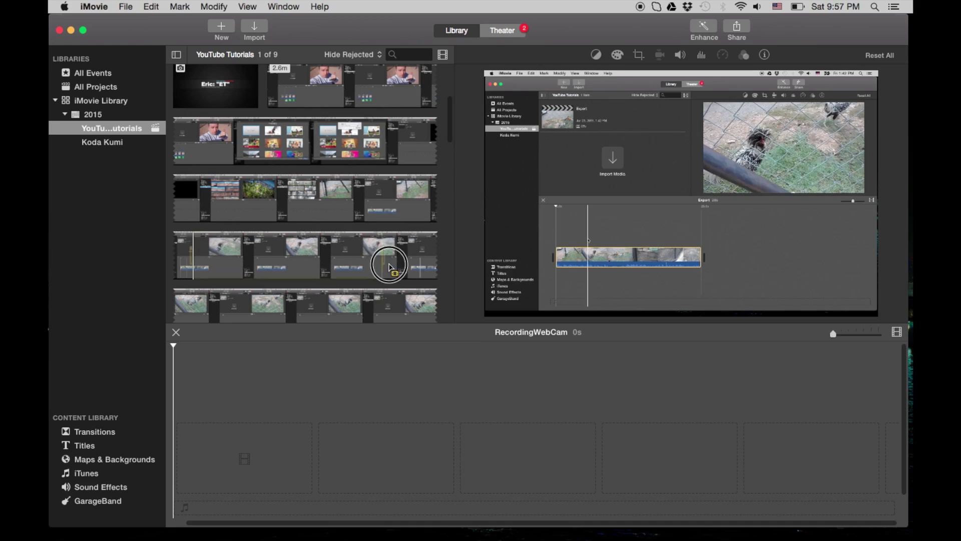
pyautogui.scroll(-1, 386, 290)
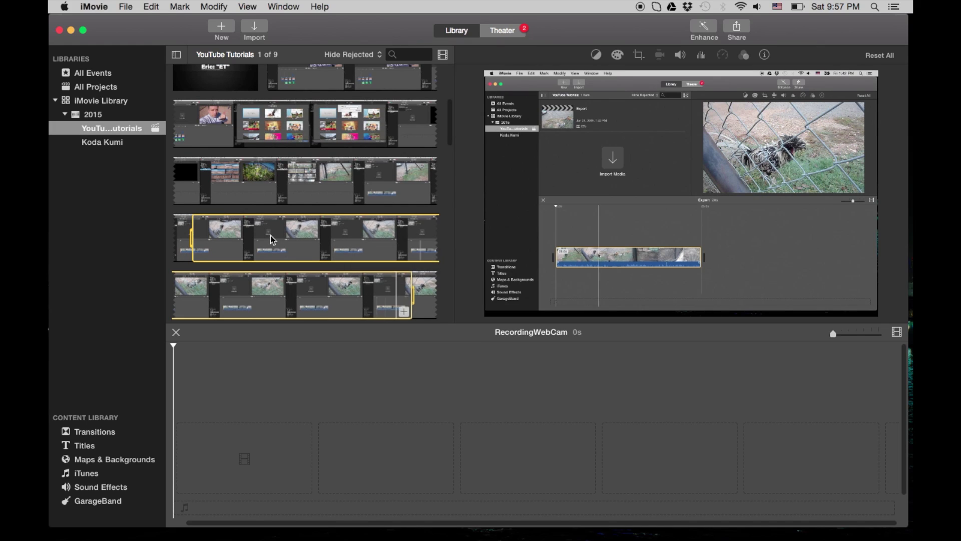
pyautogui.moveTo(270, 240); pyautogui.dragTo(262, 461)
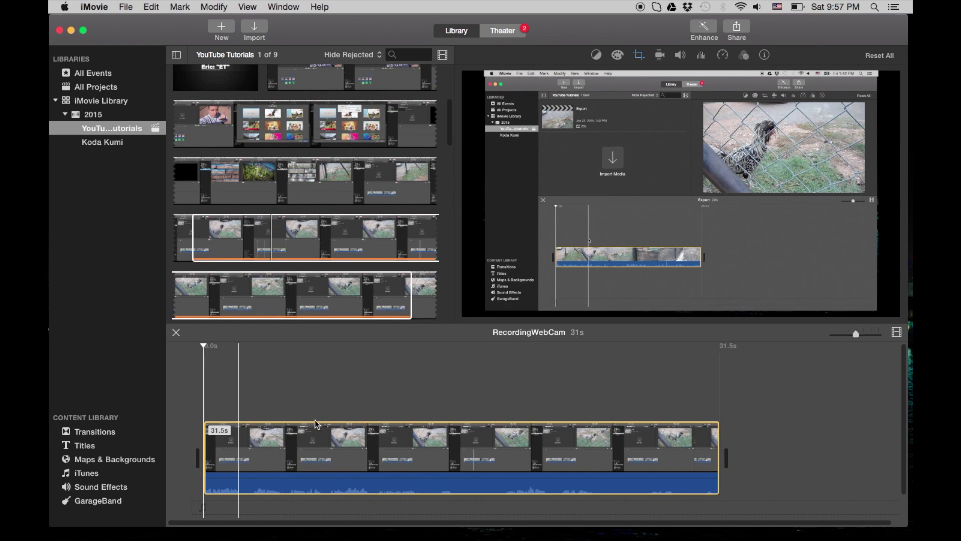
# Set the timeline clip's audio volume to 0% and place the playhead a few seconds into the clip.
pyautogui.click(330, 396)
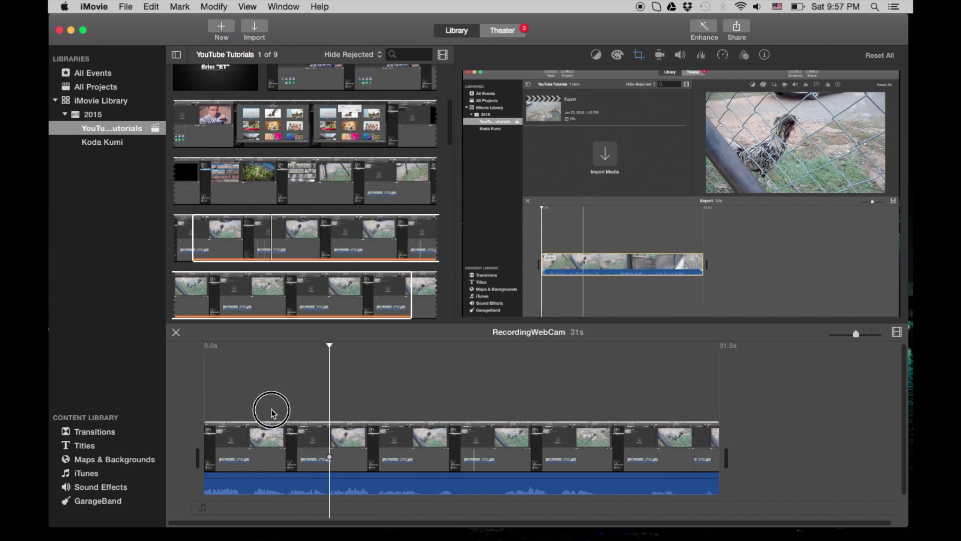
pyautogui.click(271, 410)
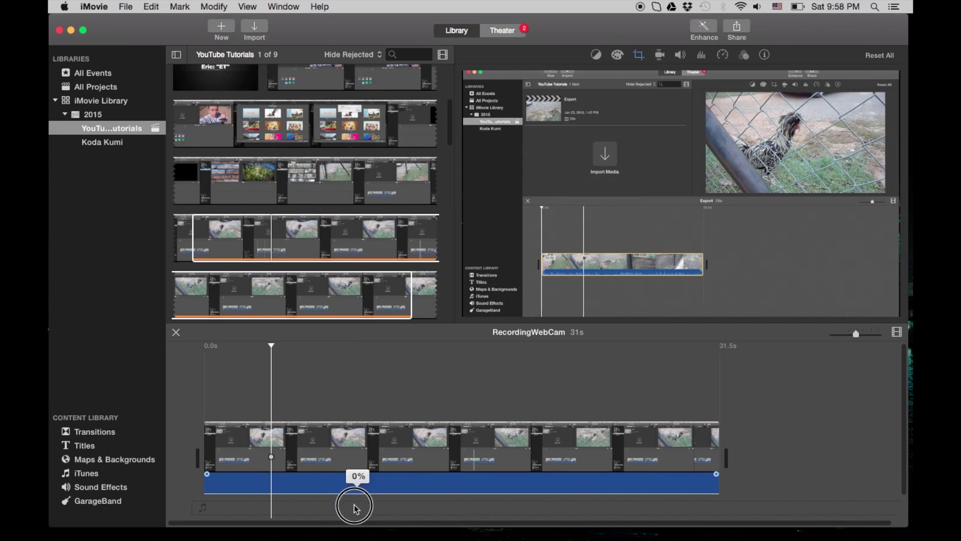
pyautogui.click(279, 398)
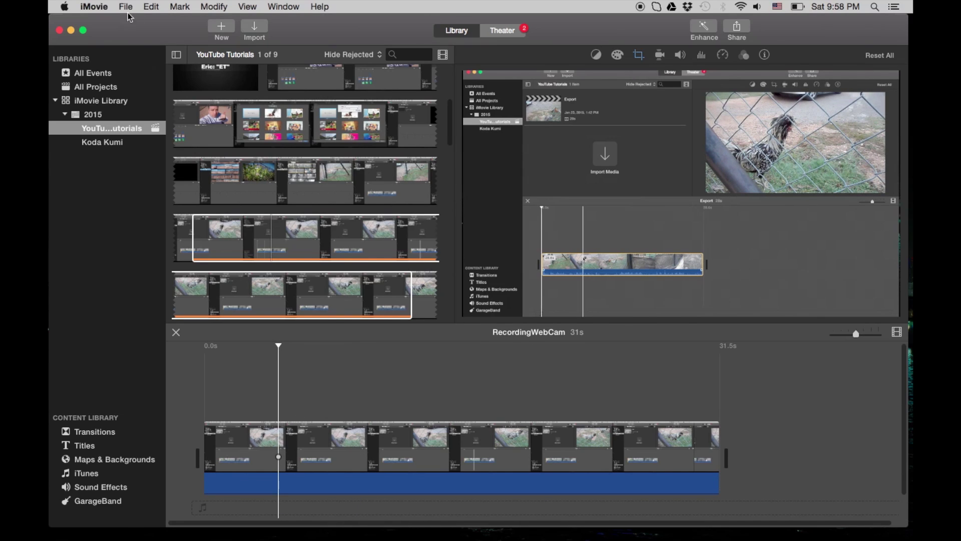
# Import Hi.png from the Desktop into the YouTube Tutorials event.
pyautogui.click(255, 28)
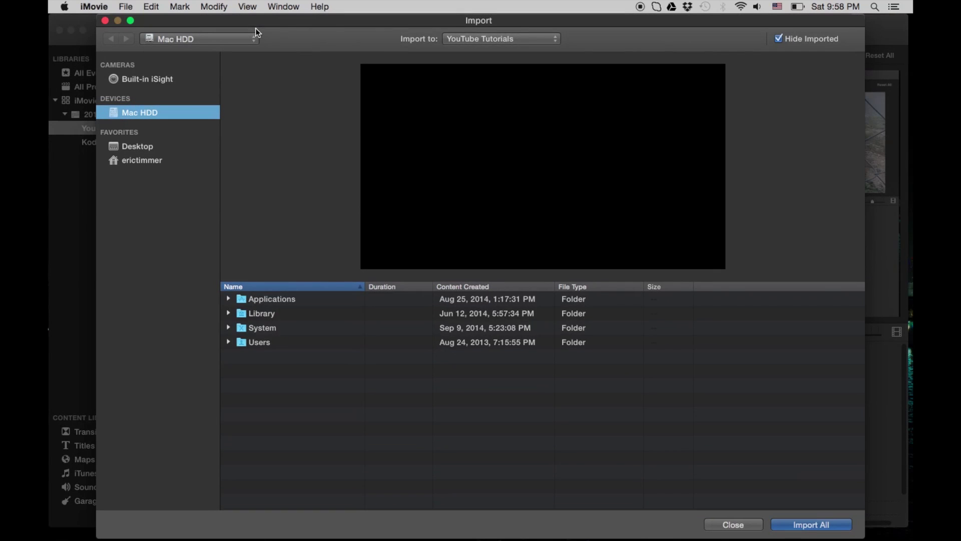
pyautogui.click(131, 147)
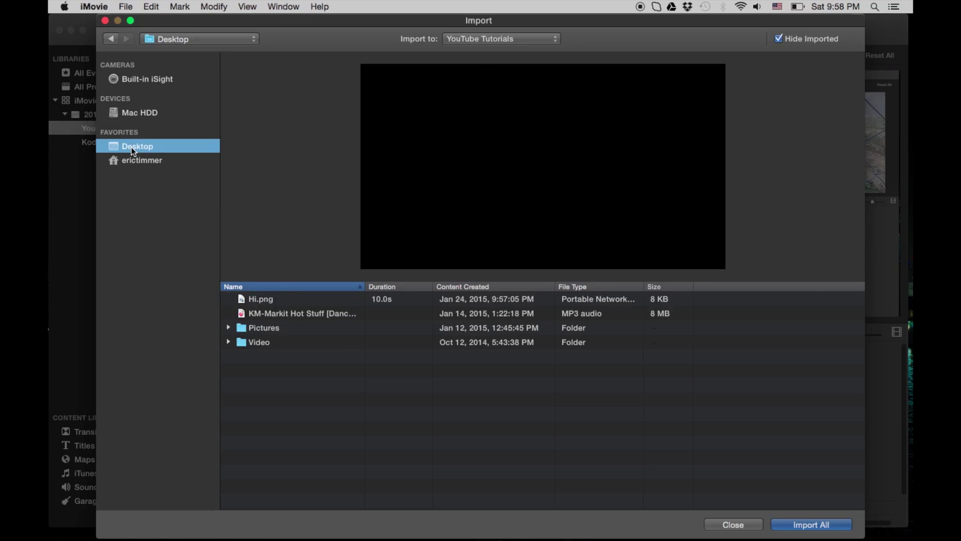
pyautogui.click(265, 299)
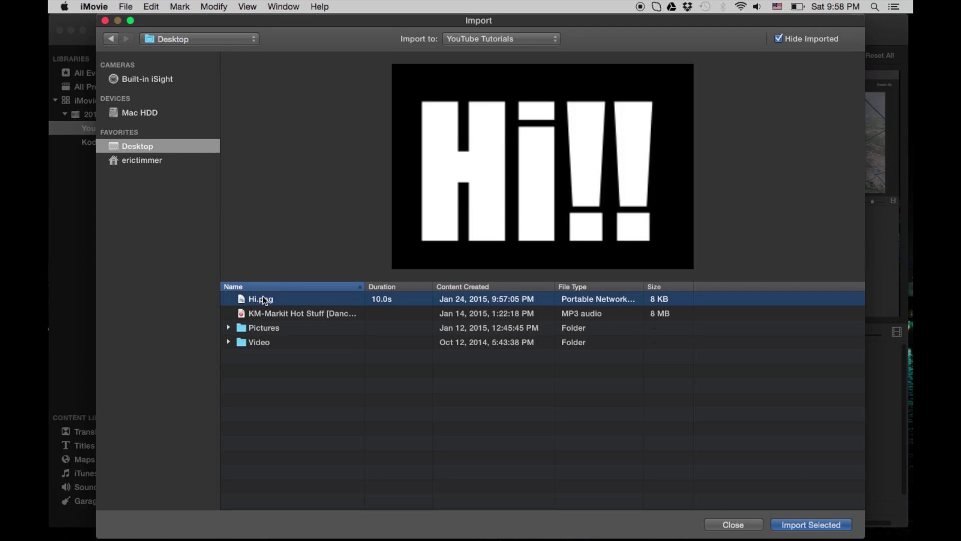
pyautogui.click(796, 526)
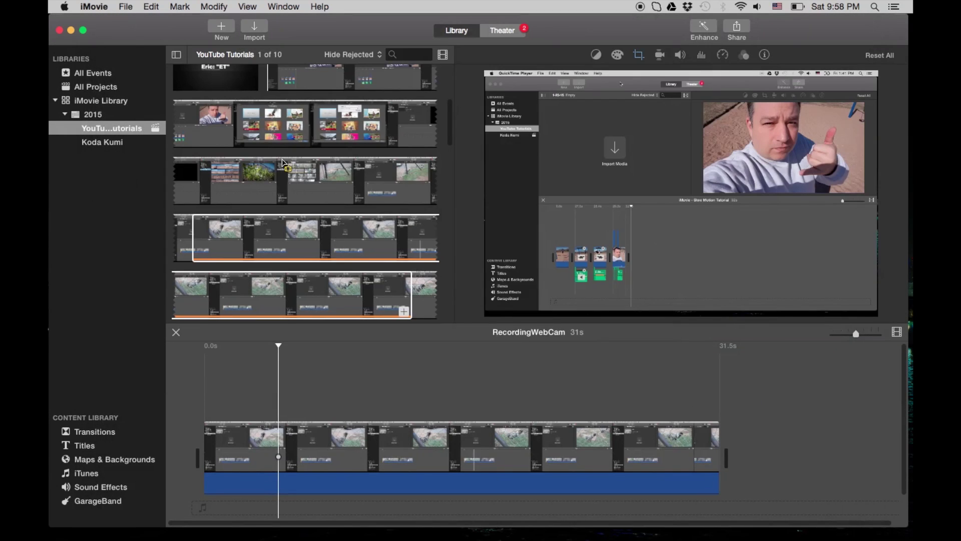
# Place the "Hi!!" image above the clip near the timeline's start and adjust its duration to about 7.6 s.
pyautogui.moveTo(452, 138); pyautogui.dragTo(465, 329)
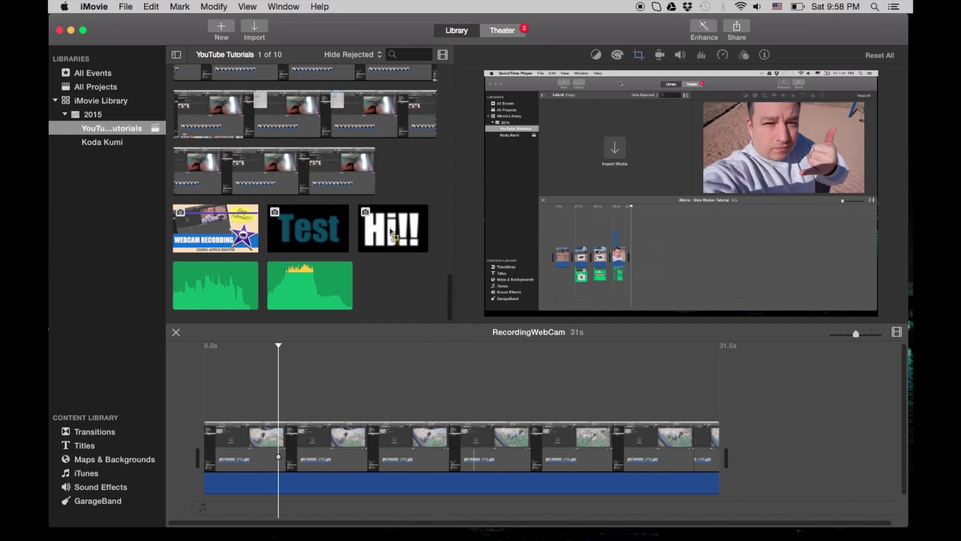
pyautogui.moveTo(391, 231); pyautogui.dragTo(238, 390)
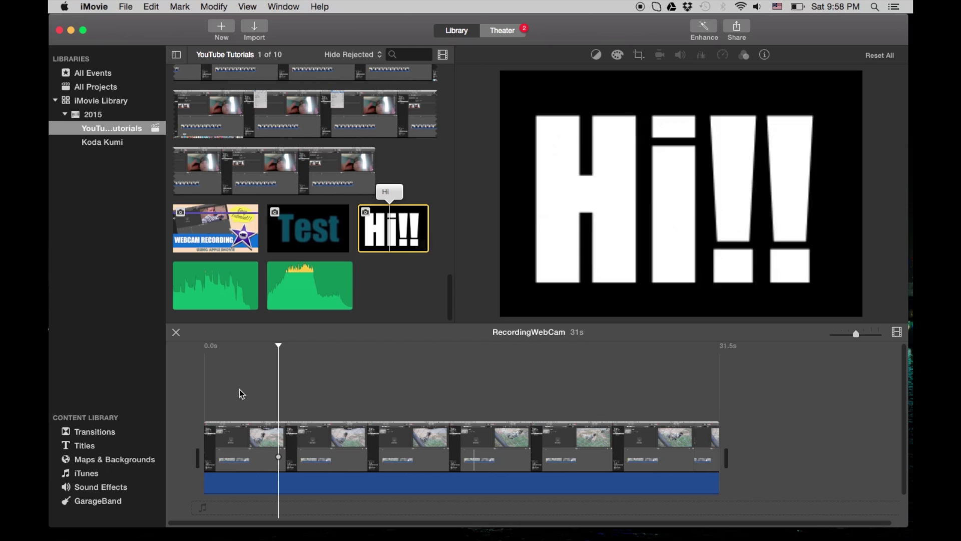
pyautogui.moveTo(393, 228); pyautogui.dragTo(349, 388)
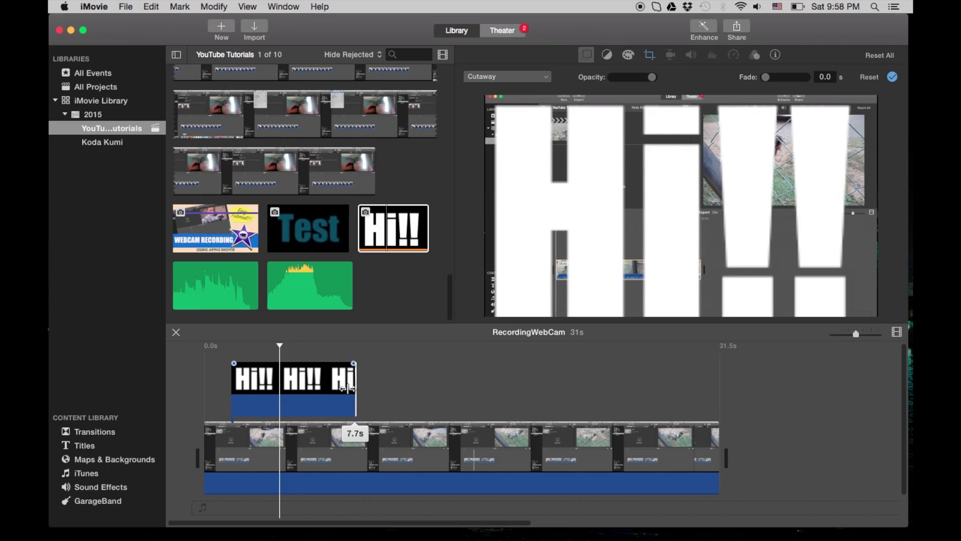
# Play the timeline from just before the "Hi!!" overlay to preview how it appears over the clip.
pyautogui.click(222, 382)
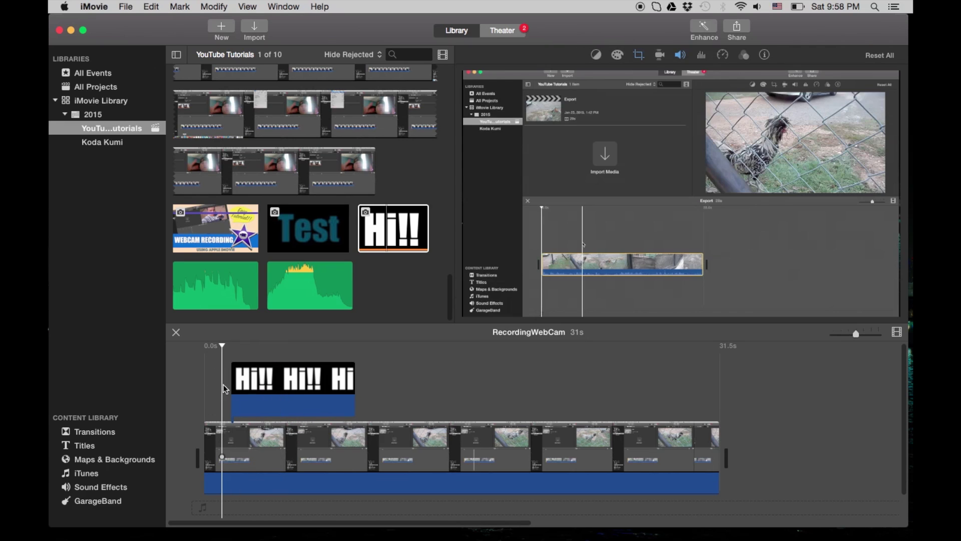
pyautogui.press('space')
pyautogui.click(266, 392)
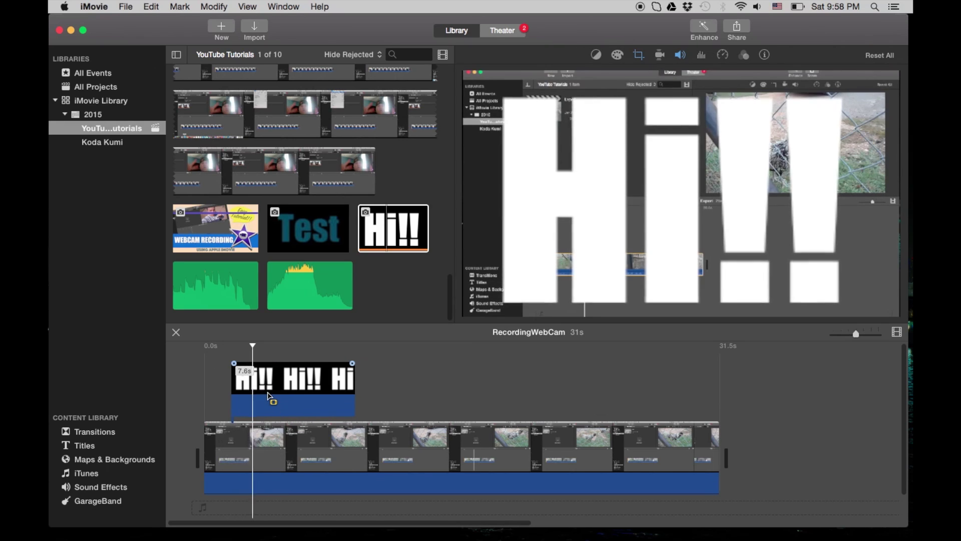
# Set the crop style of the "Hi!!" overlay to Fit and open its video overlay settings.
pyautogui.click(296, 393)
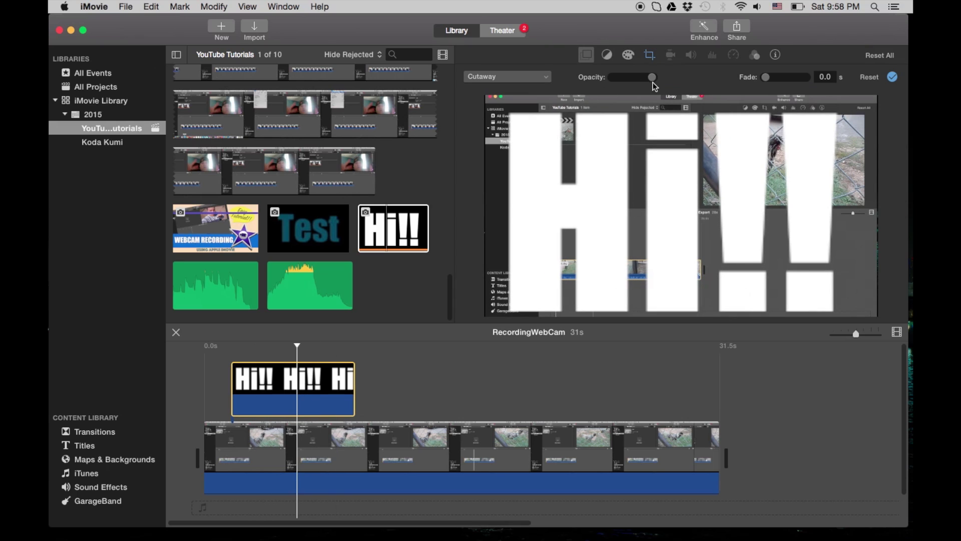
pyautogui.click(650, 55)
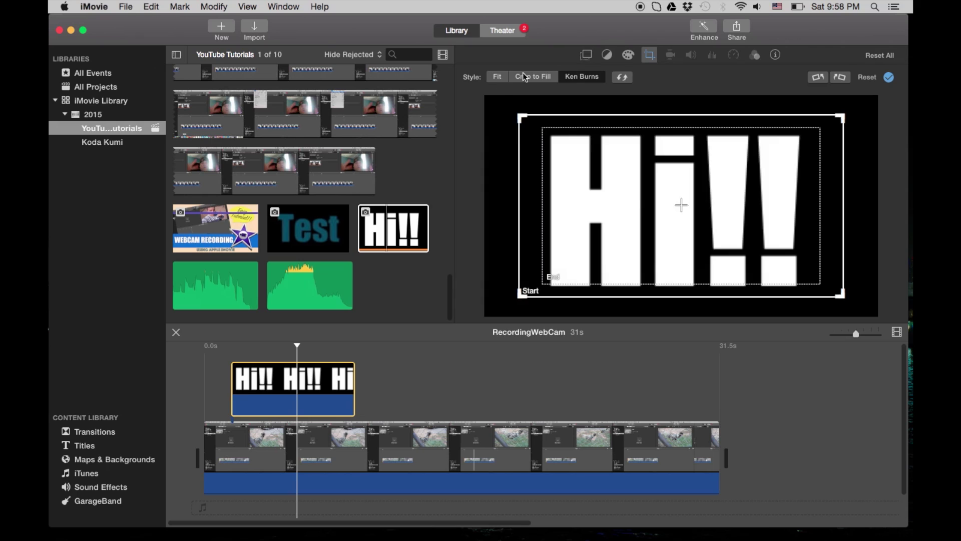
pyautogui.click(501, 78)
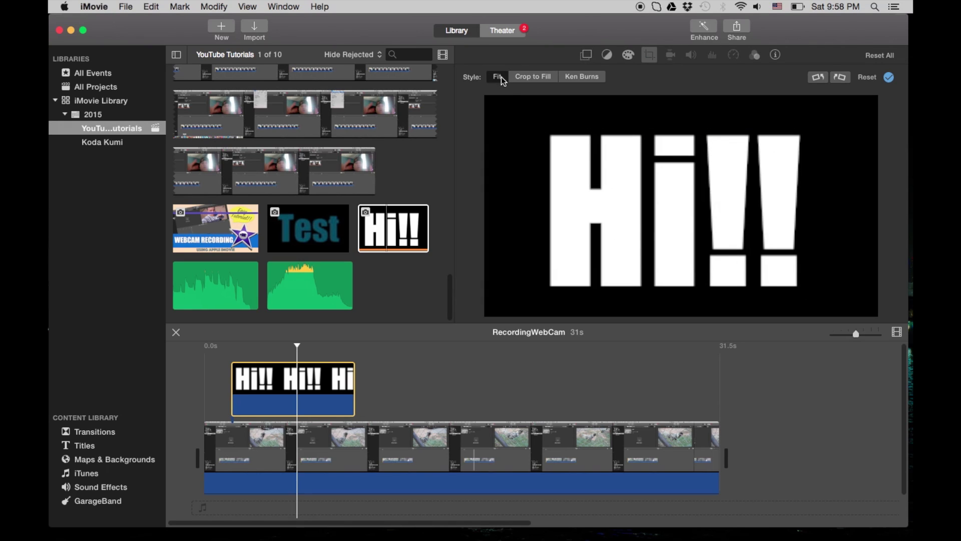
pyautogui.moveTo(526, 193)
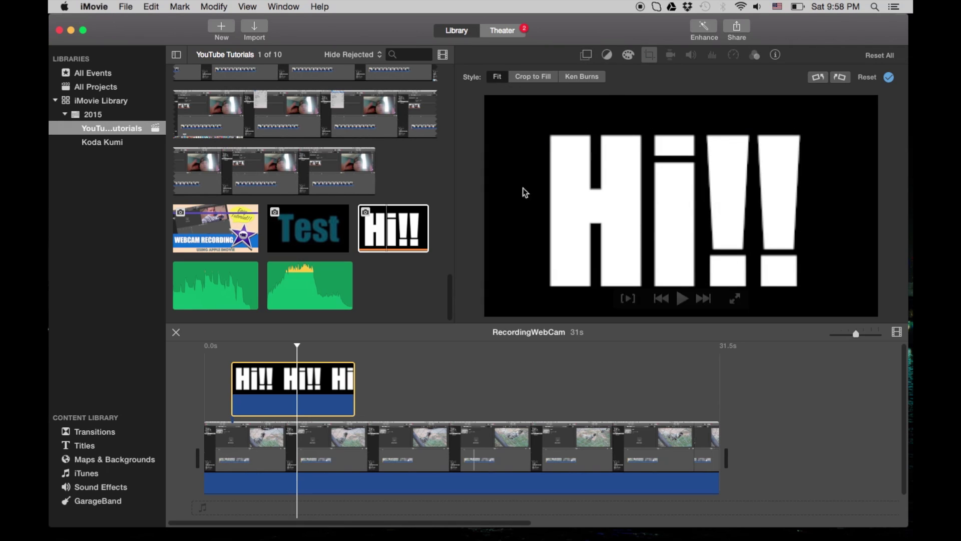
pyautogui.click(587, 57)
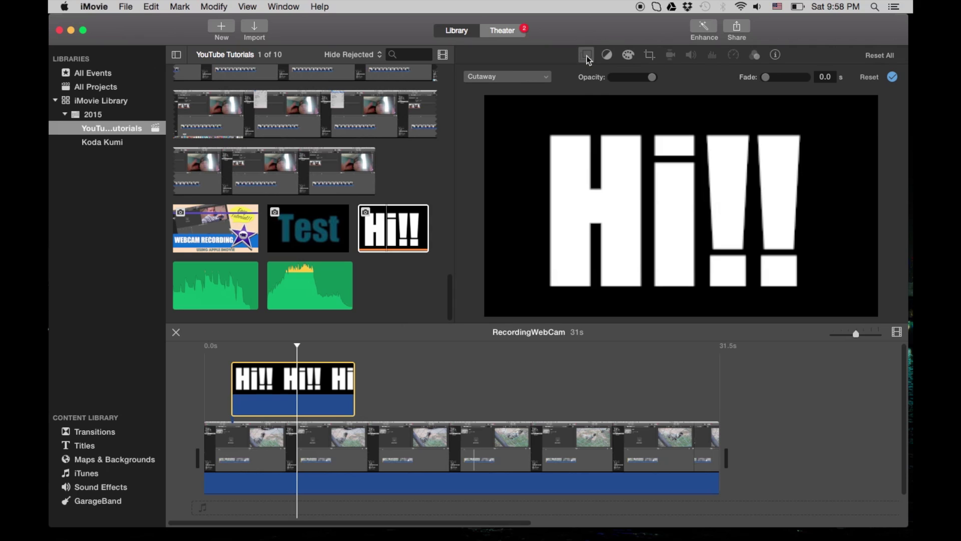
# Set the "Hi!!" overlay to Picture in Picture, positioned at the right side of the chicken footage, and preview it from the start.
pyautogui.click(546, 78)
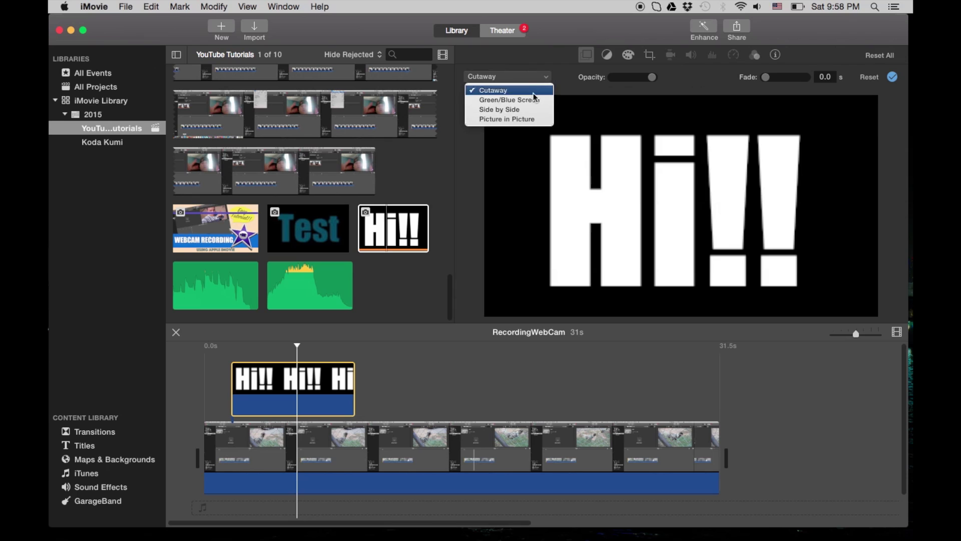
pyautogui.click(524, 120)
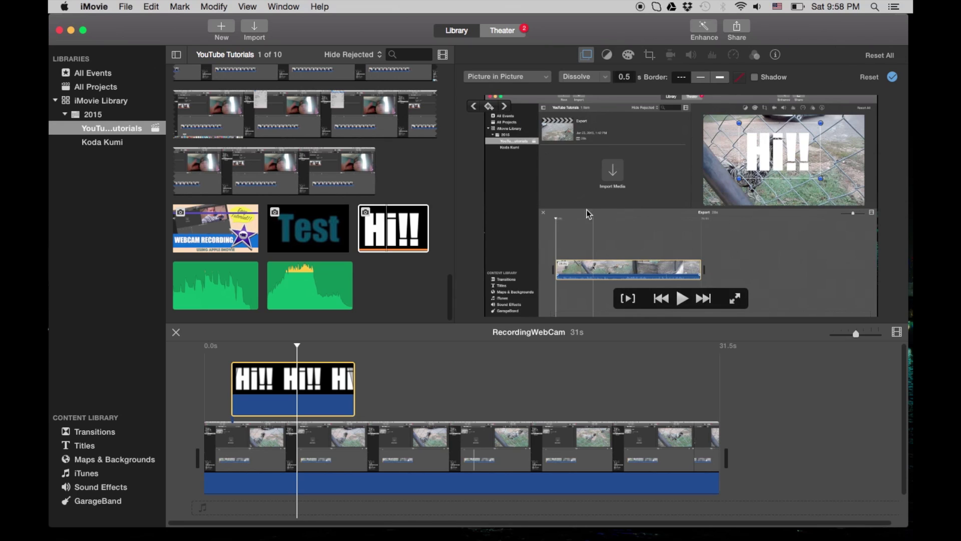
pyautogui.moveTo(750, 152); pyautogui.dragTo(821, 147)
pyautogui.click(203, 385)
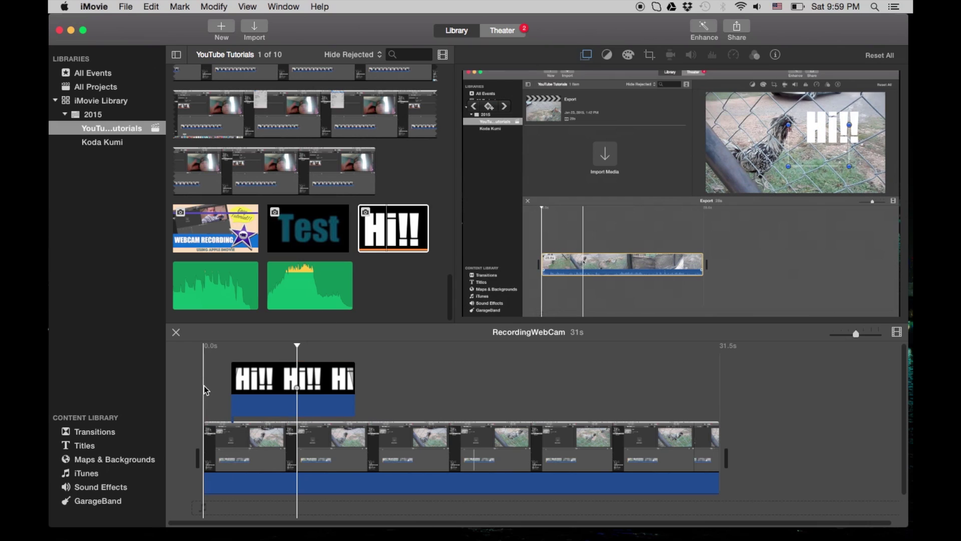
pyautogui.press('space')
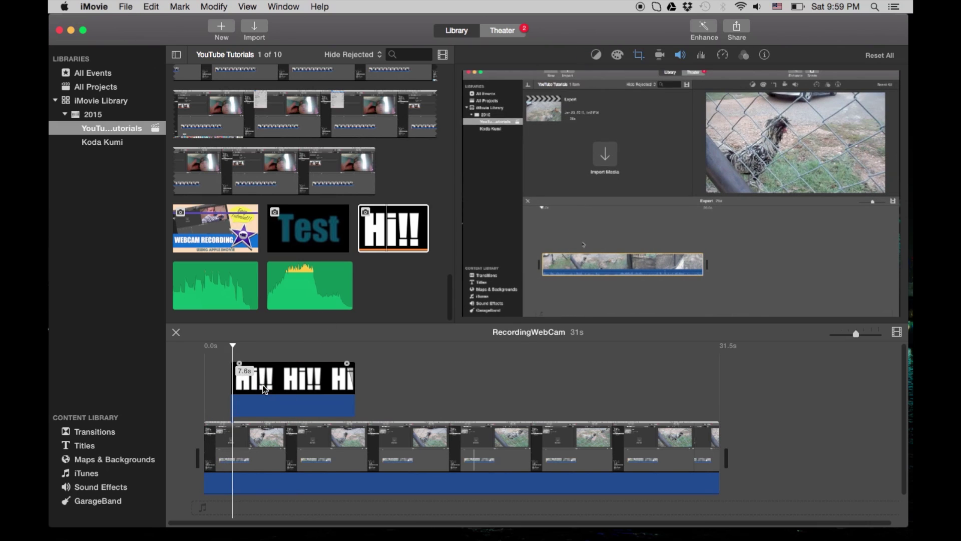
# Shrink the "Hi!!" picture-in-picture toward its upper-right corner and play the timeline from just before the overlay.
pyautogui.click(264, 388)
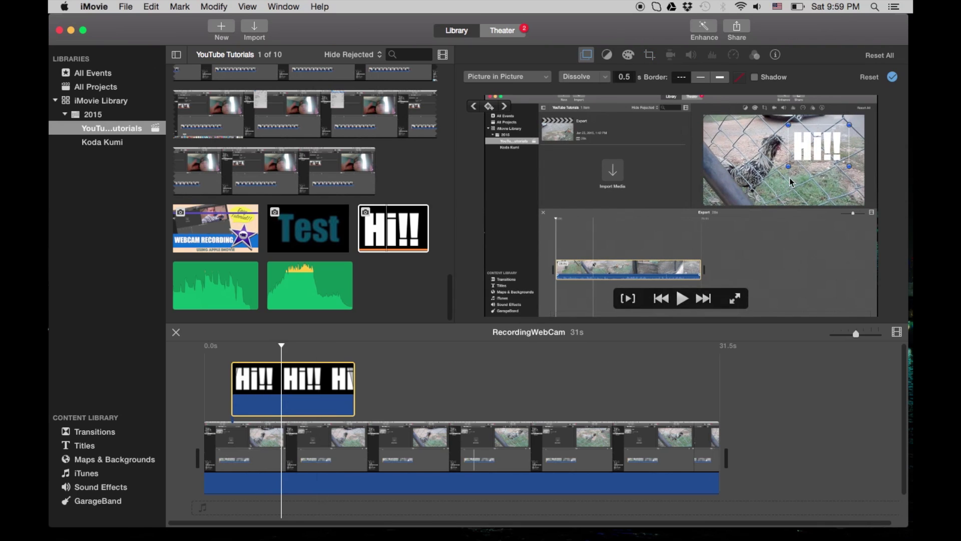
pyautogui.moveTo(790, 168); pyautogui.dragTo(823, 156)
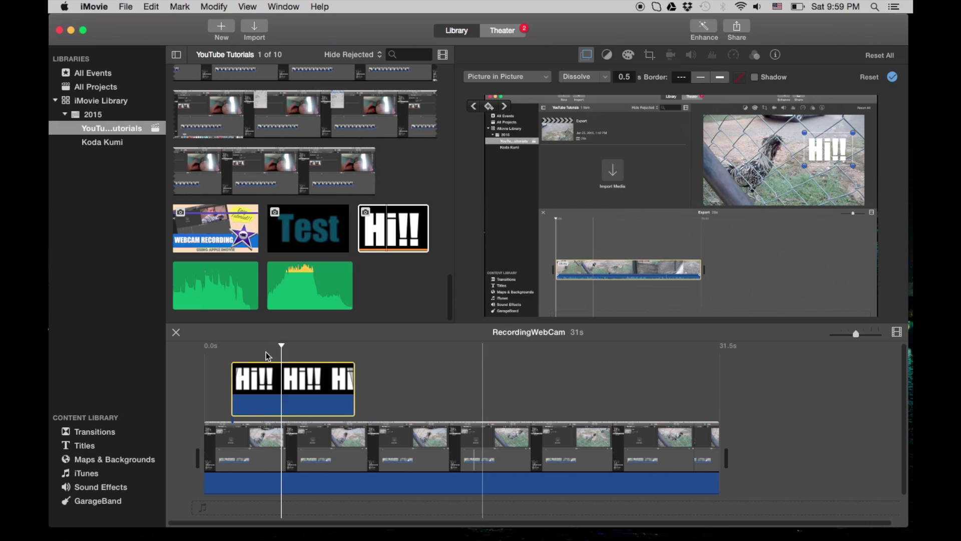
pyautogui.click(213, 371)
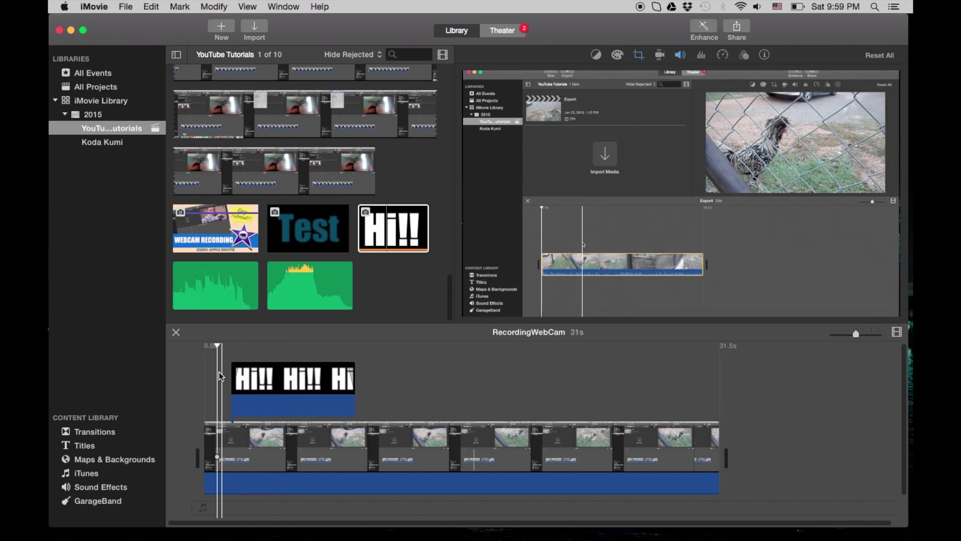
pyautogui.press('space')
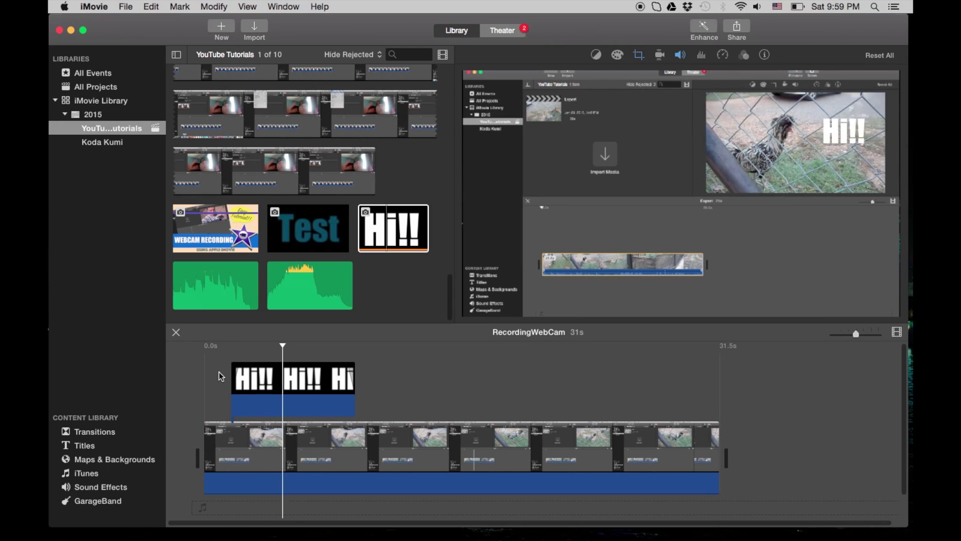
# Shorten the "Hi!!" overlay to about 3.6 s and reduce its dissolve to 0.0 s.
pyautogui.click(293, 371)
pyautogui.moveTo(355, 380); pyautogui.dragTo(289, 388)
pyautogui.moveTo(239, 367)
pyautogui.mouseDown()
pyautogui.moveTo(227, 367)
pyautogui.moveTo(251, 366)
pyautogui.moveTo(221, 365)
pyautogui.mouseUp()
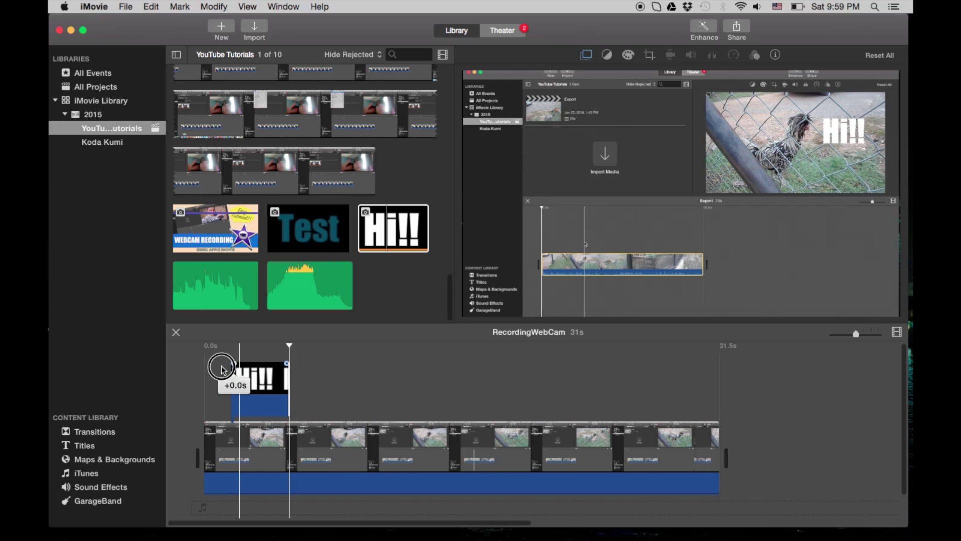
pyautogui.click(256, 385)
# Set the transition style of the "Hi!!" overlay to Zoom and preview how it appears.
pyautogui.moveTo(551, 170)
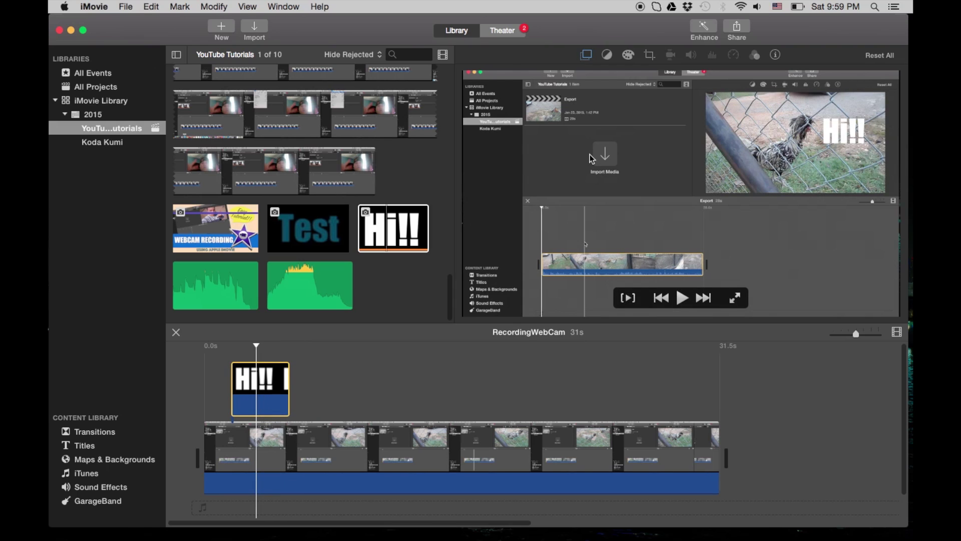
pyautogui.click(587, 56)
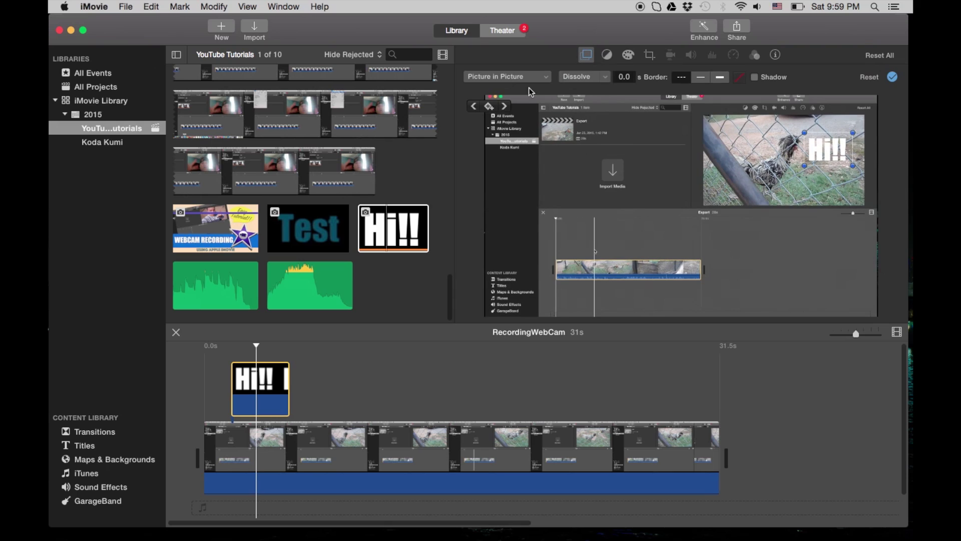
pyautogui.click(604, 77)
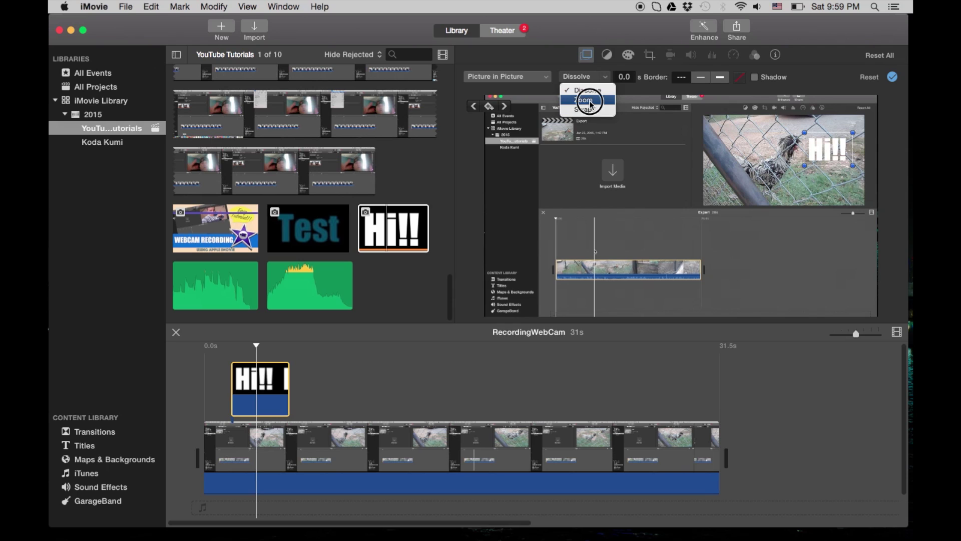
pyautogui.click(591, 102)
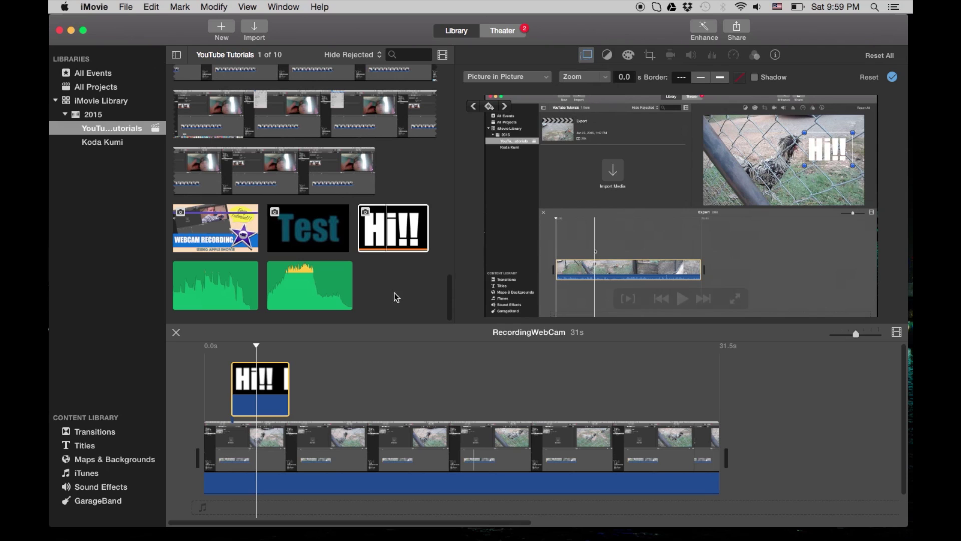
pyautogui.click(207, 377)
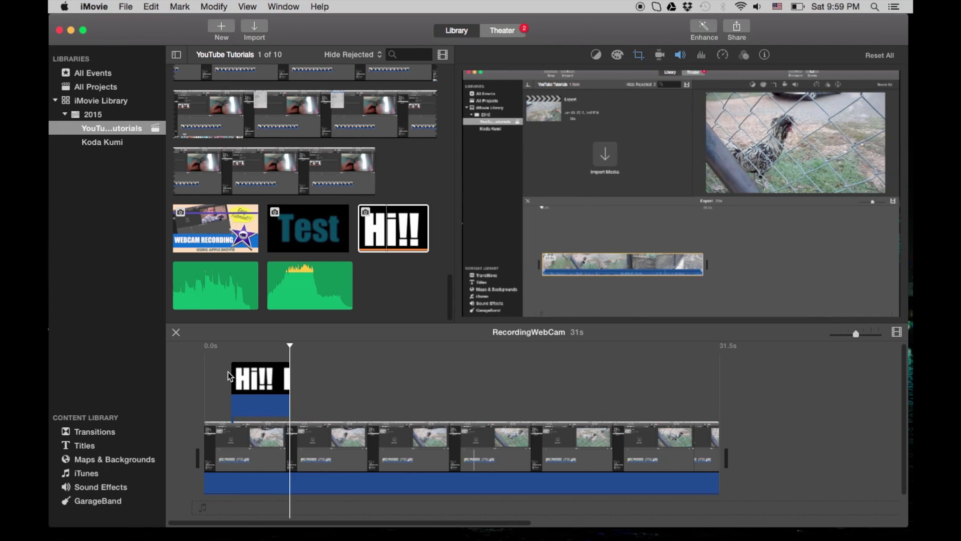
pyautogui.click(216, 380)
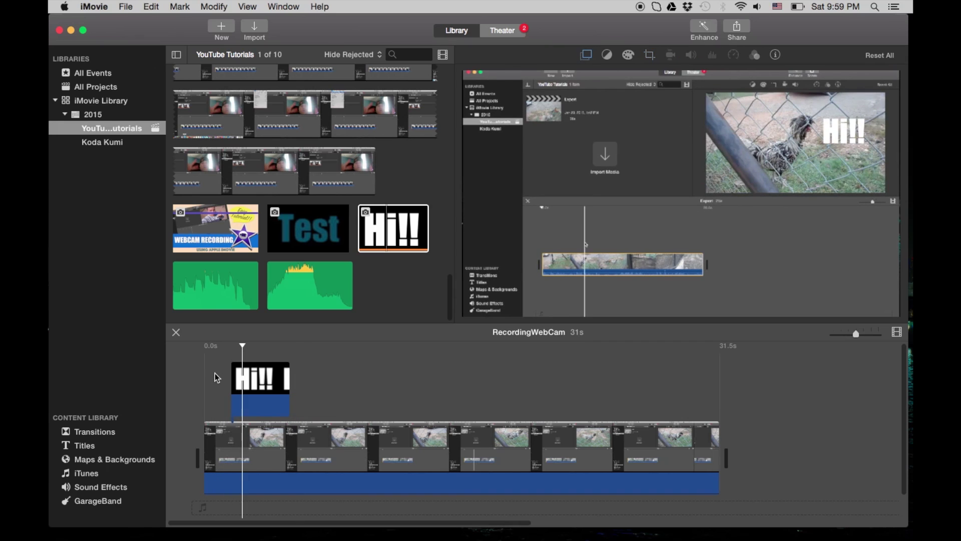
# Set the transition duration of the "Hi!!" overlay to 0.5 s and preview it from just before the overlay.
pyautogui.click(247, 393)
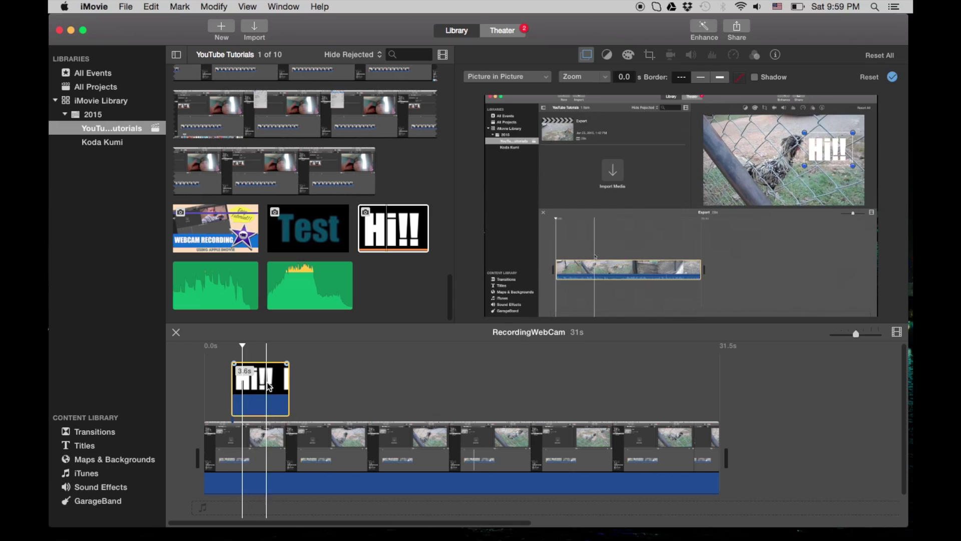
pyautogui.click(634, 79)
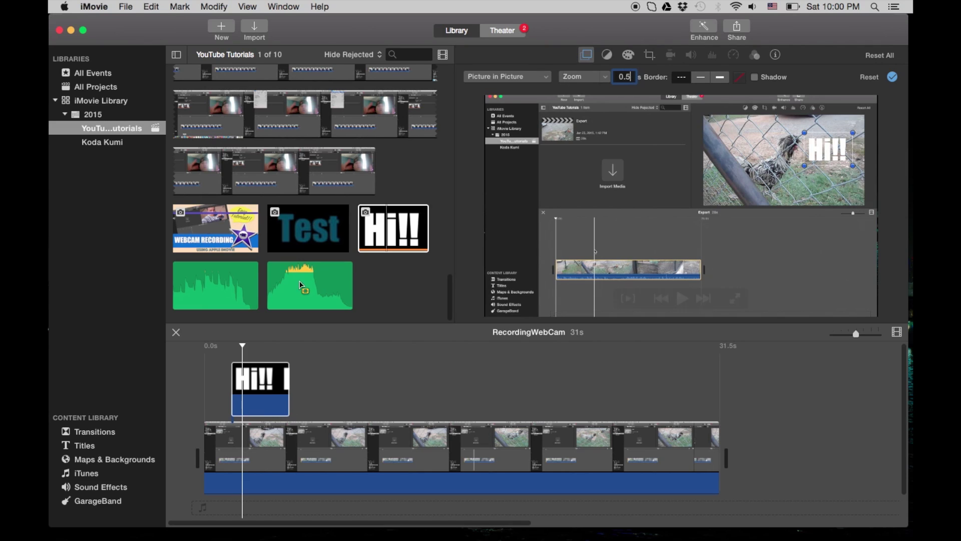
pyautogui.click(223, 379)
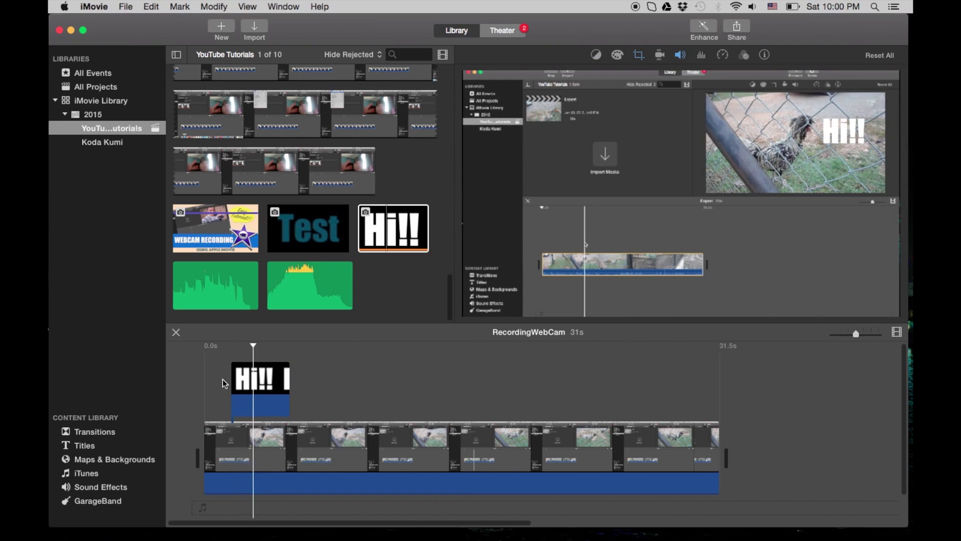
# Change the transition style of the "Hi!!" overlay to Dissolve and play the timeline to check it.
pyautogui.click(253, 384)
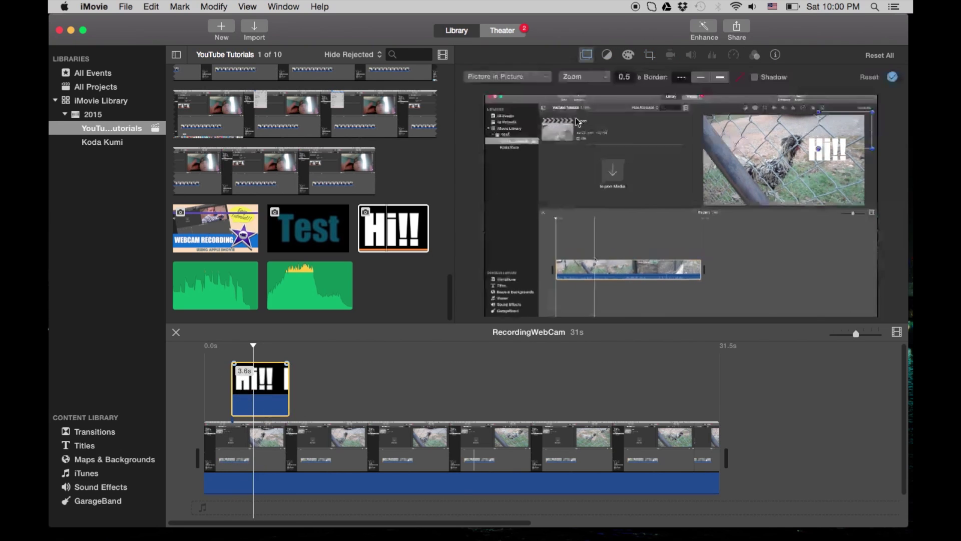
pyautogui.click(609, 79)
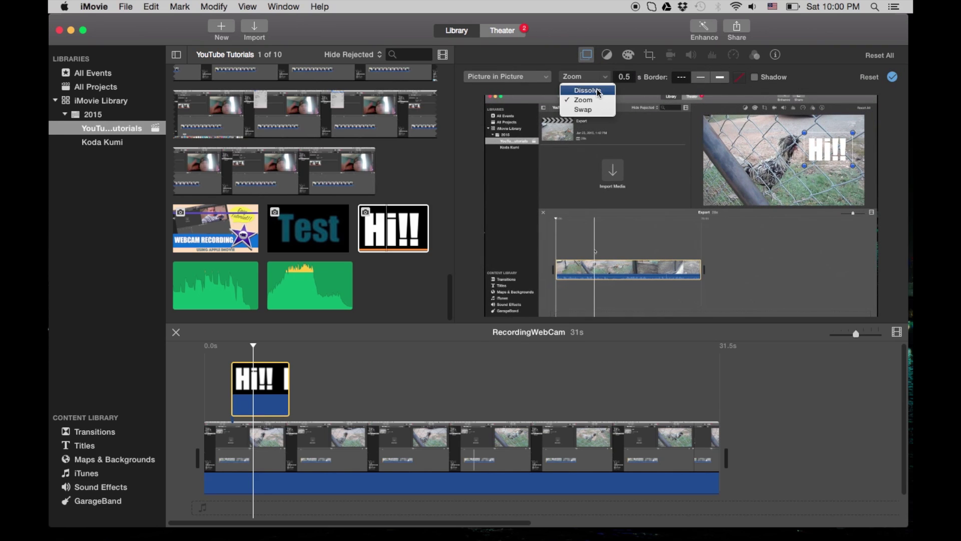
pyautogui.click(599, 92)
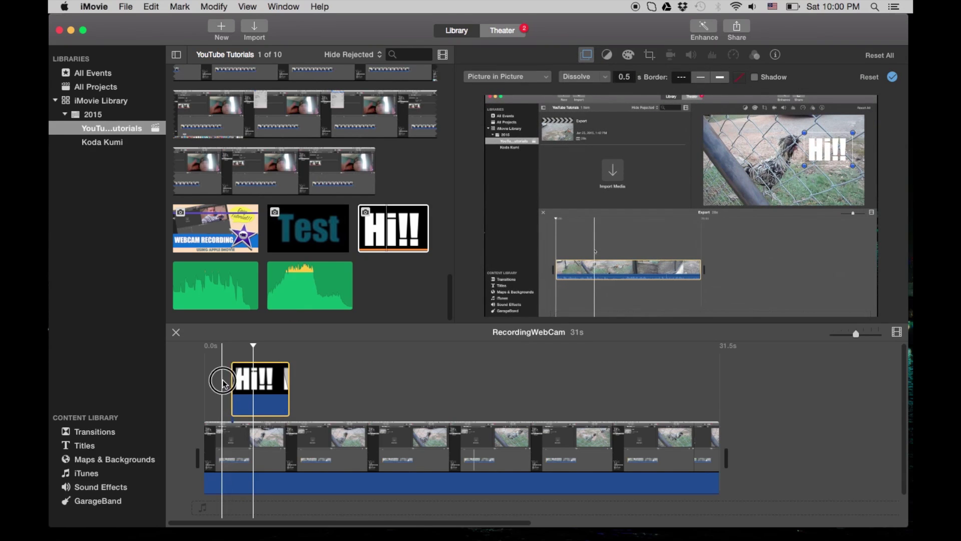
pyautogui.click(223, 383)
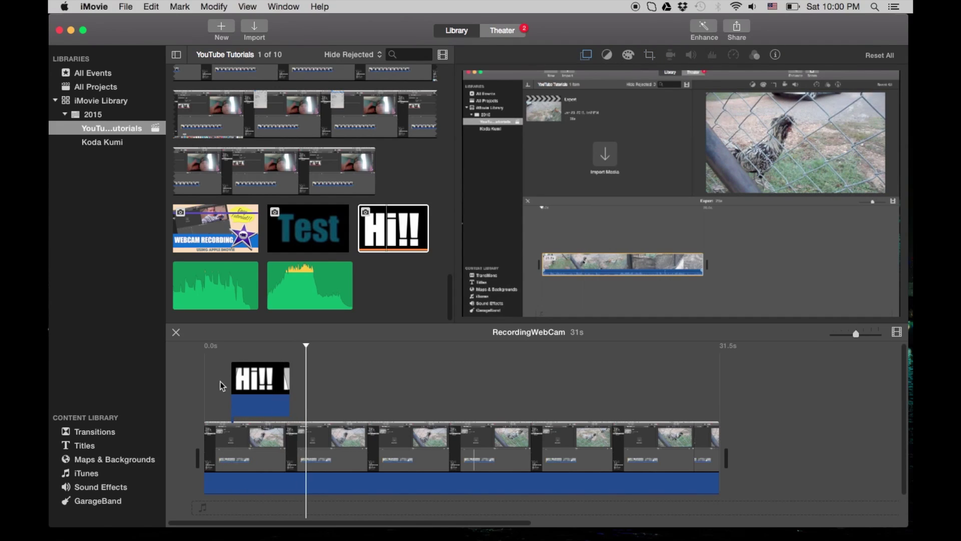
pyautogui.click(220, 381)
# Lengthen the dissolve slightly using the fade handle on the "Hi!!" overlay and preview the fade.
pyautogui.click(242, 364)
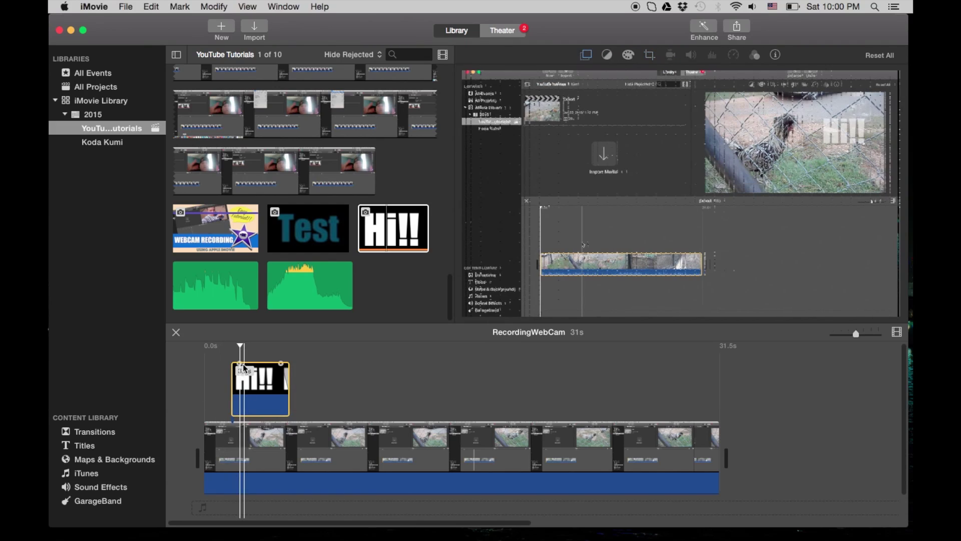
pyautogui.moveTo(242, 364)
pyautogui.mouseDown()
pyautogui.moveTo(253, 366)
pyautogui.moveTo(229, 364)
pyautogui.mouseUp()
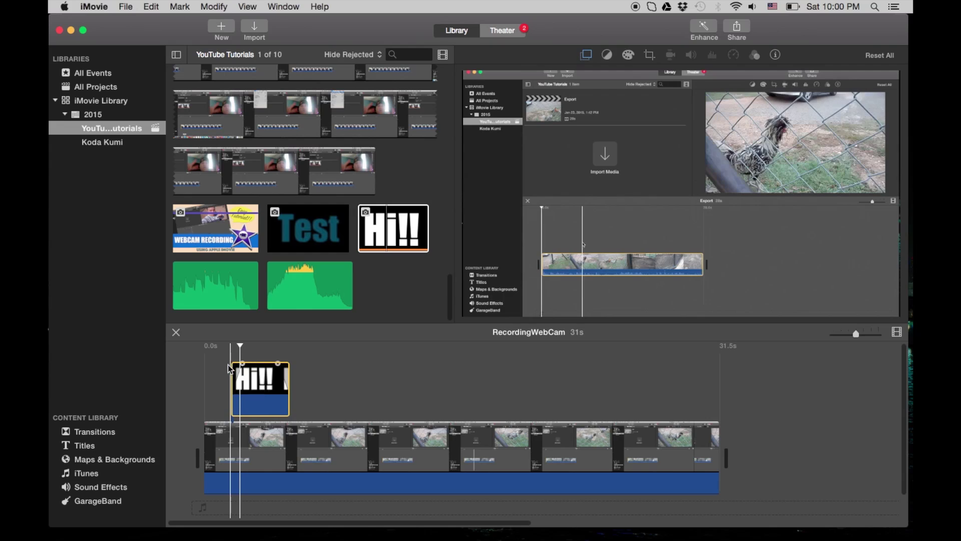
pyautogui.click(226, 365)
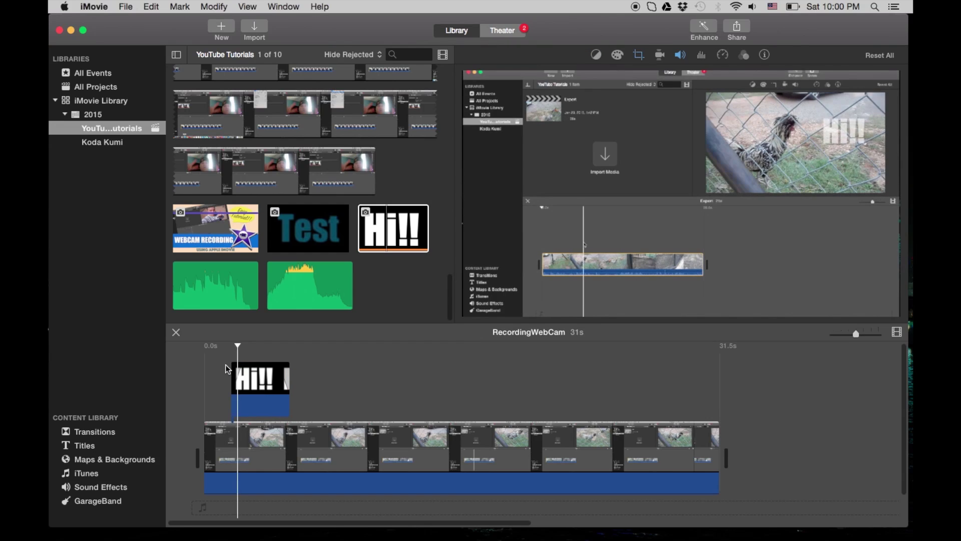
pyautogui.press('space')
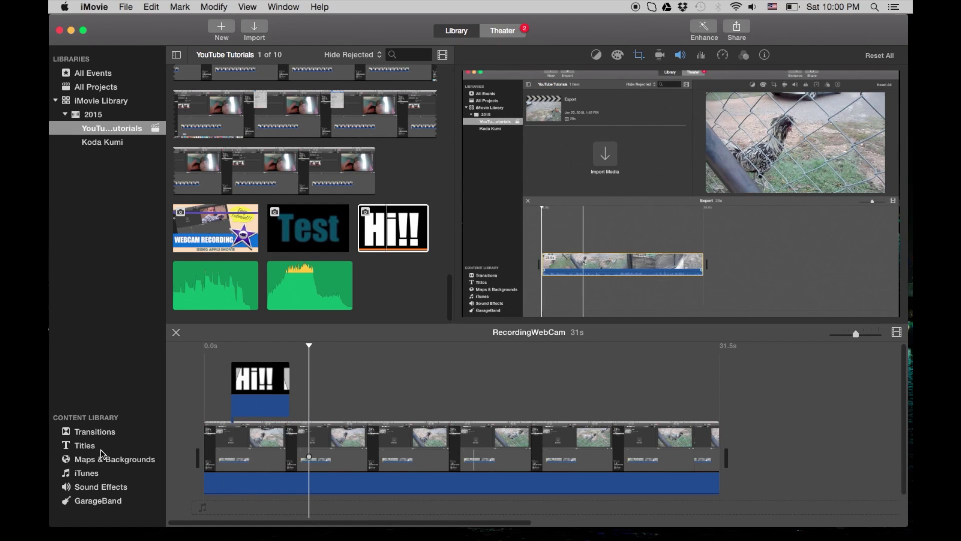
# Browse the built-in title styles and preview the Centered title.
pyautogui.click(82, 447)
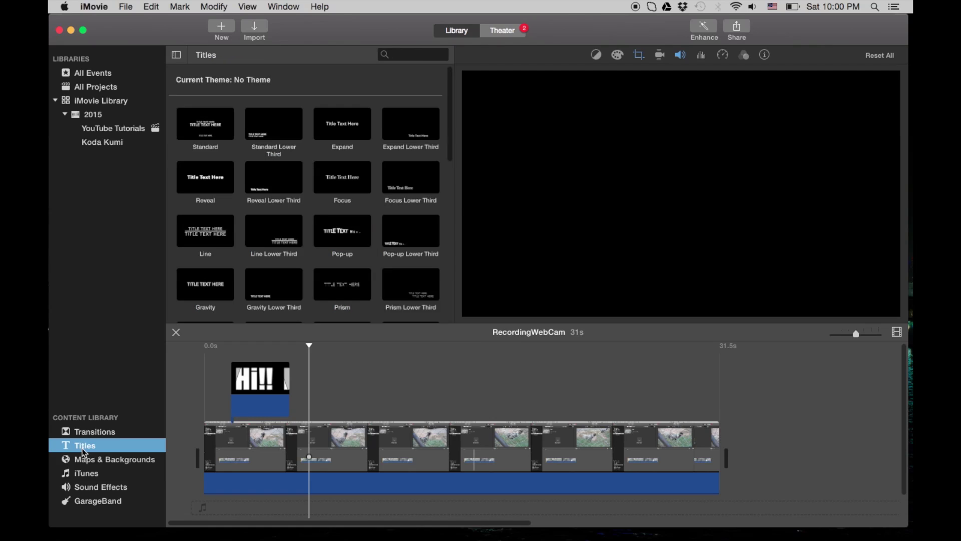
pyautogui.click(231, 128)
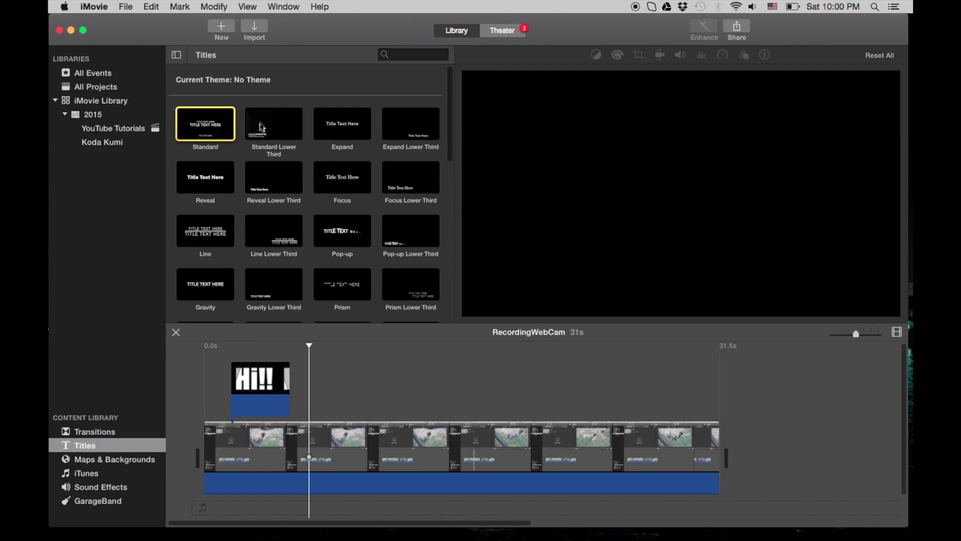
pyautogui.press('Right')
pyautogui.press('Right')
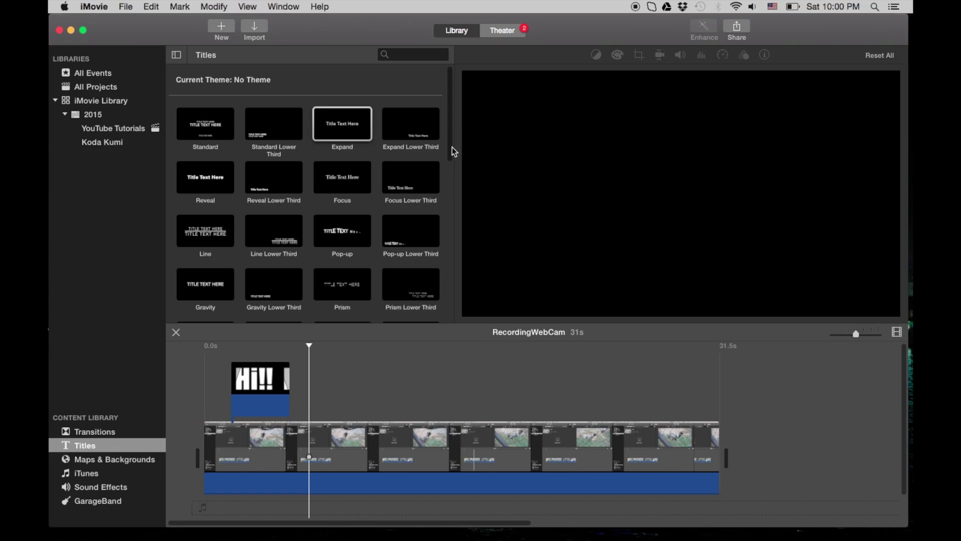
pyautogui.moveTo(452, 150); pyautogui.dragTo(453, 185)
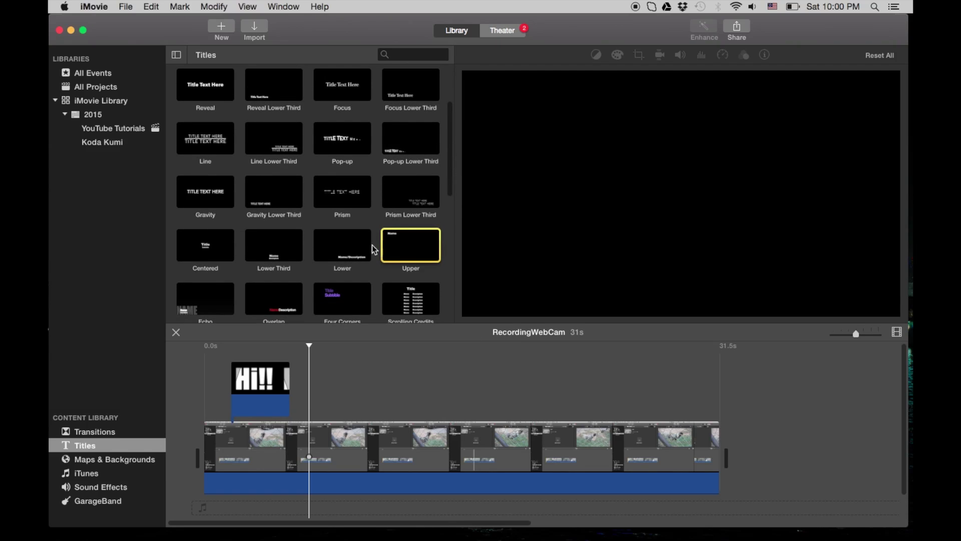
pyautogui.click(230, 243)
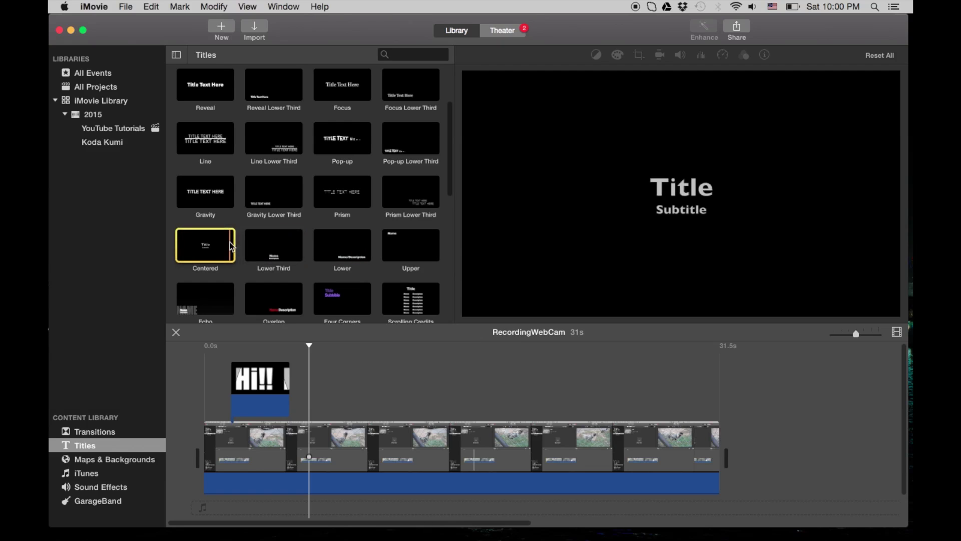
# Add the Upper title above the clip after the "Hi!!" overlay and center-align its text.
pyautogui.moveTo(405, 241); pyautogui.dragTo(360, 389)
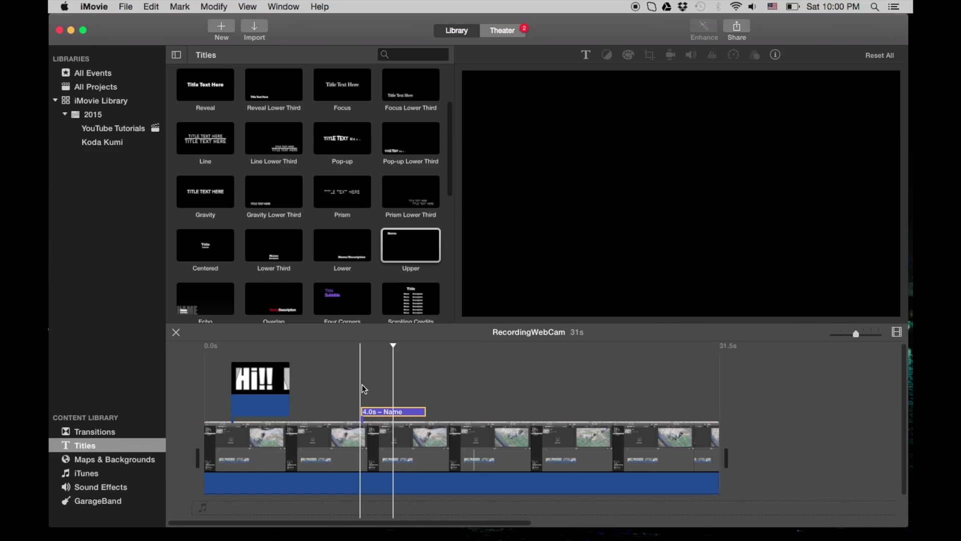
pyautogui.click(362, 388)
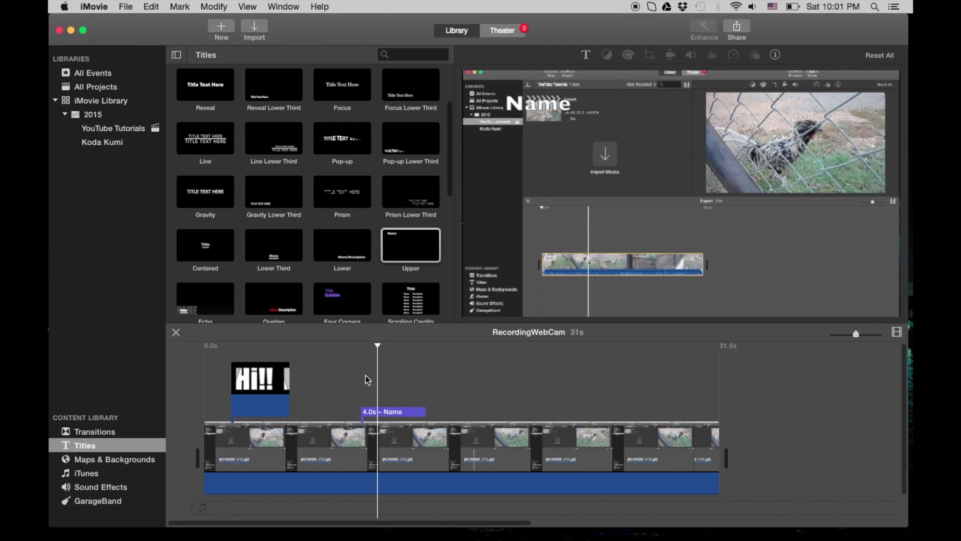
pyautogui.click(400, 411)
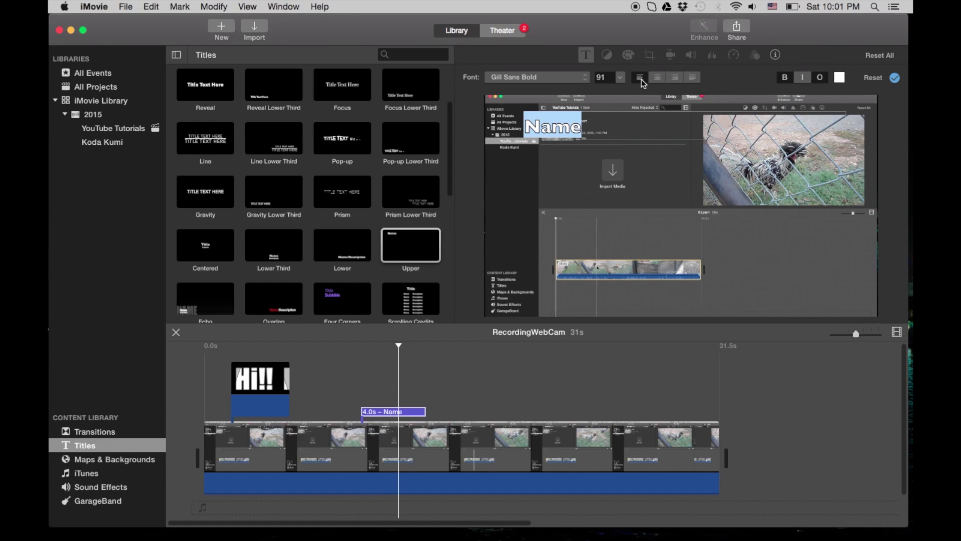
pyautogui.click(659, 78)
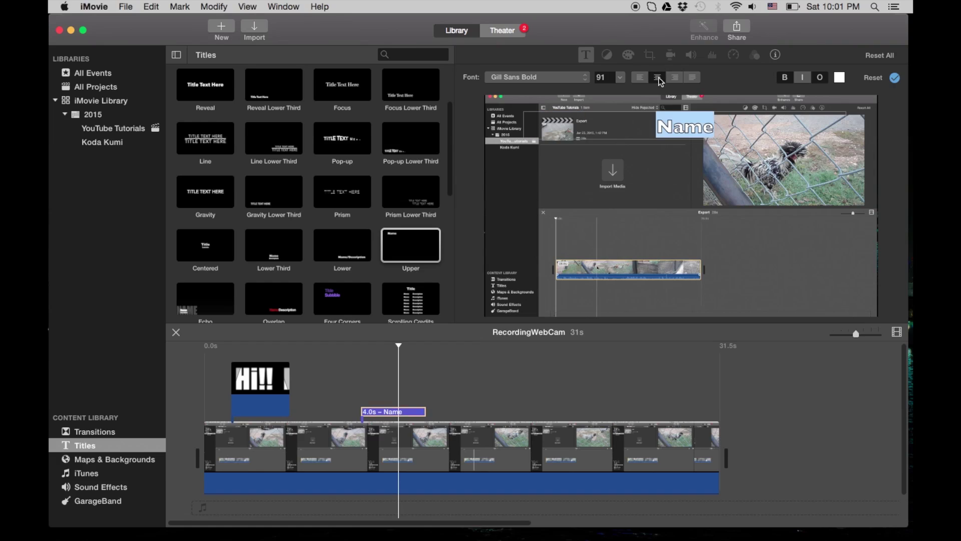
# Cycle the Upper title's "Name" text through the right, center and justified alignments, ending on justified.
pyautogui.click(675, 78)
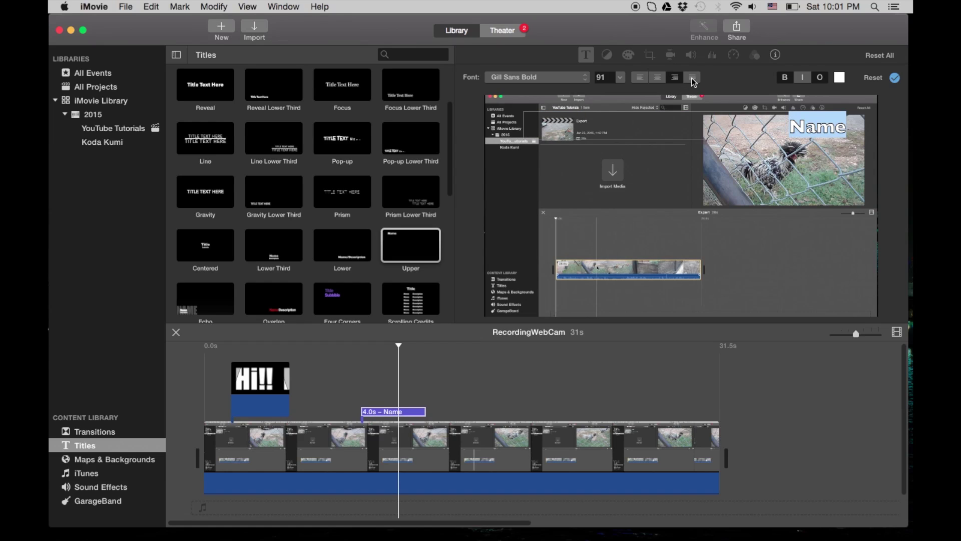
pyautogui.click(692, 79)
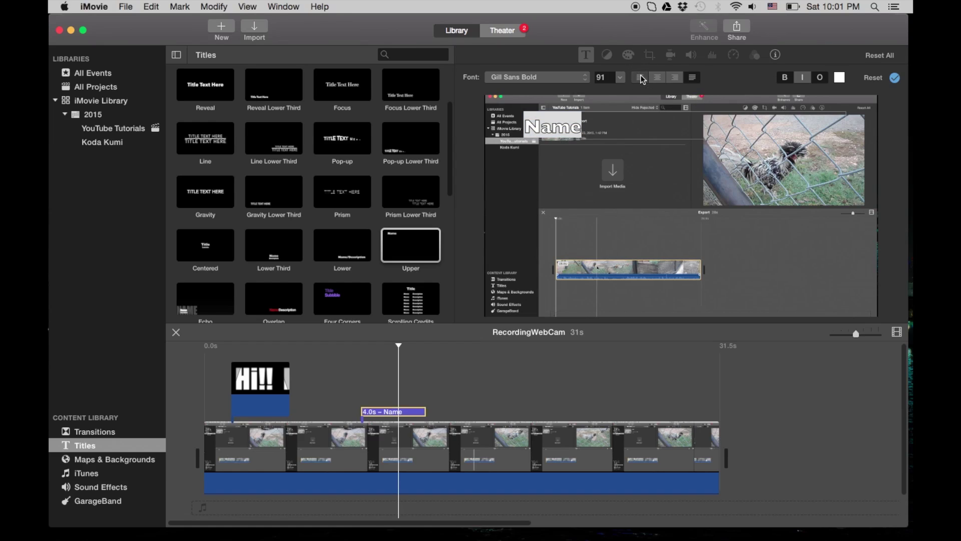
pyautogui.click(660, 78)
pyautogui.click(677, 80)
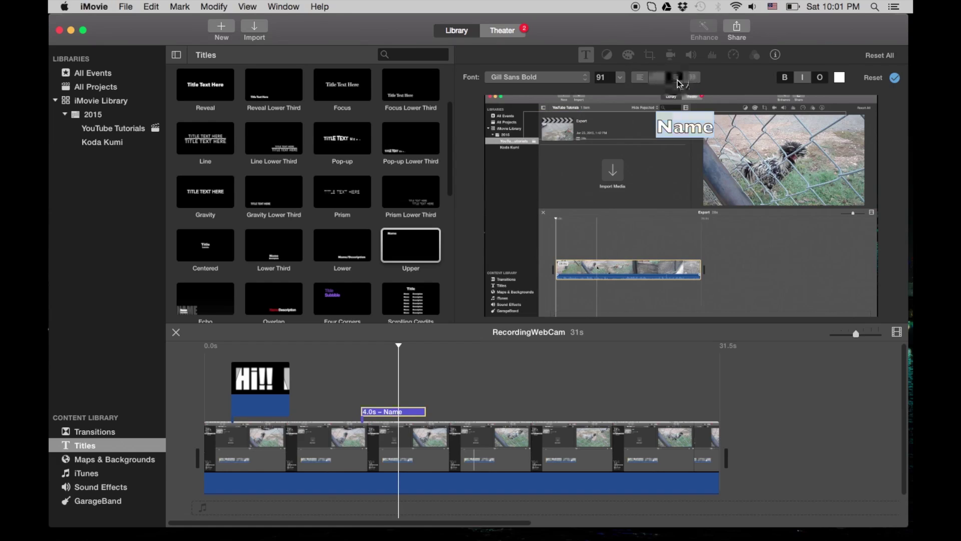
pyautogui.click(690, 80)
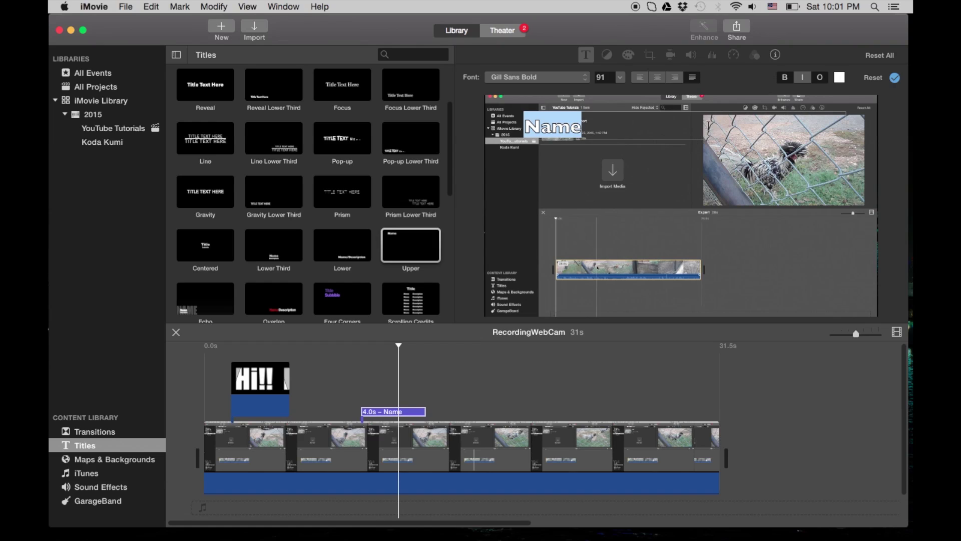
# Add the Lower title above the clip after the Upper title and preview it on the timeline.
pyautogui.click(338, 245)
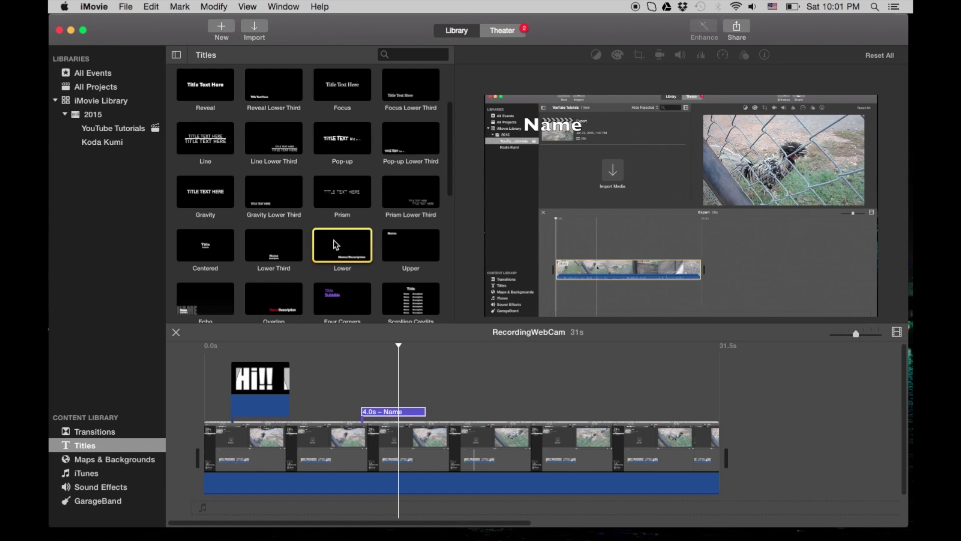
pyautogui.moveTo(333, 240); pyautogui.dragTo(460, 403)
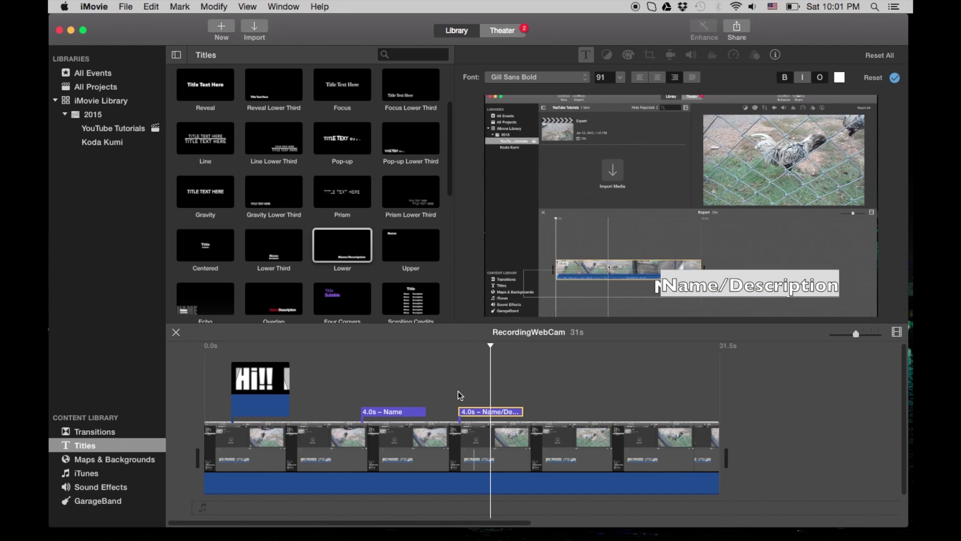
pyautogui.press('space')
pyautogui.click(483, 409)
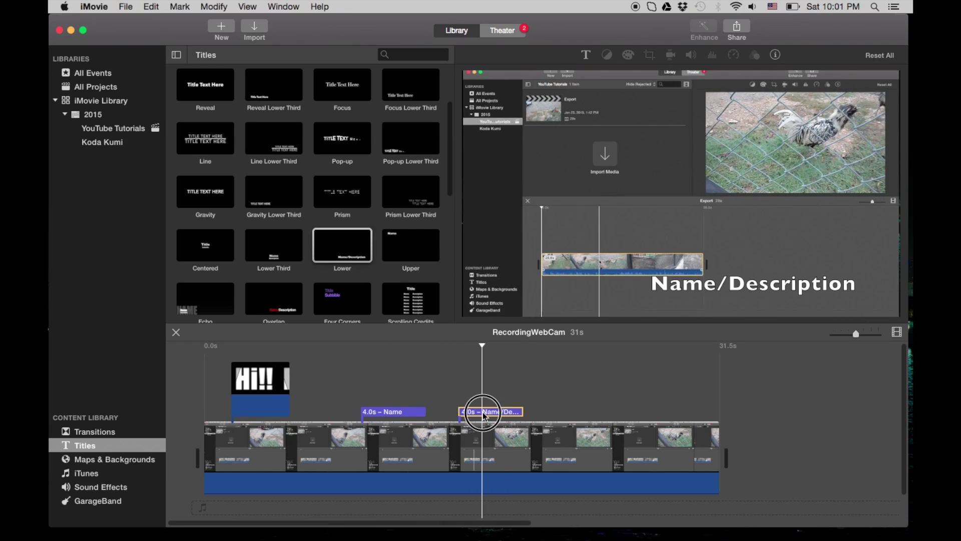
# Try left, center and right alignment on the "Name/Description" text, ending on justified.
pyautogui.click(570, 282)
pyautogui.click(640, 77)
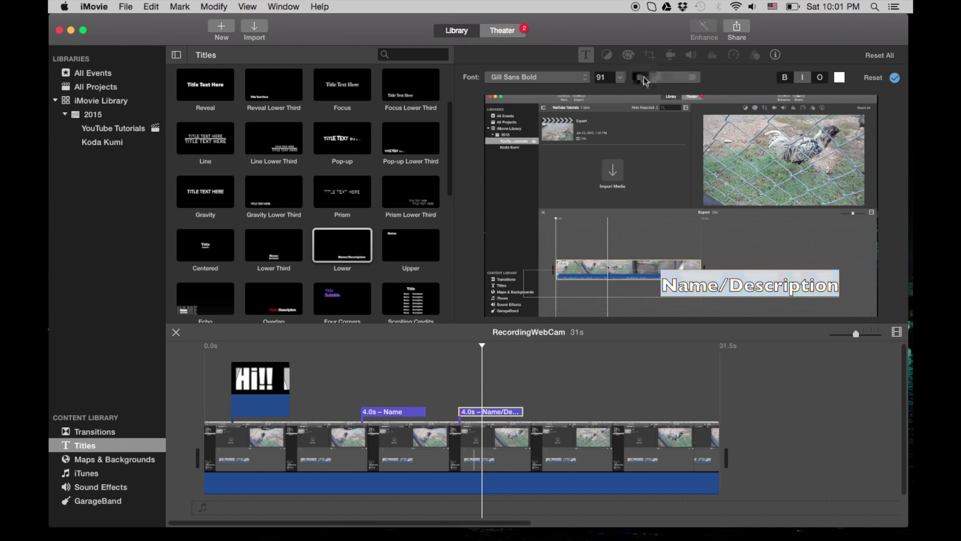
pyautogui.click(659, 77)
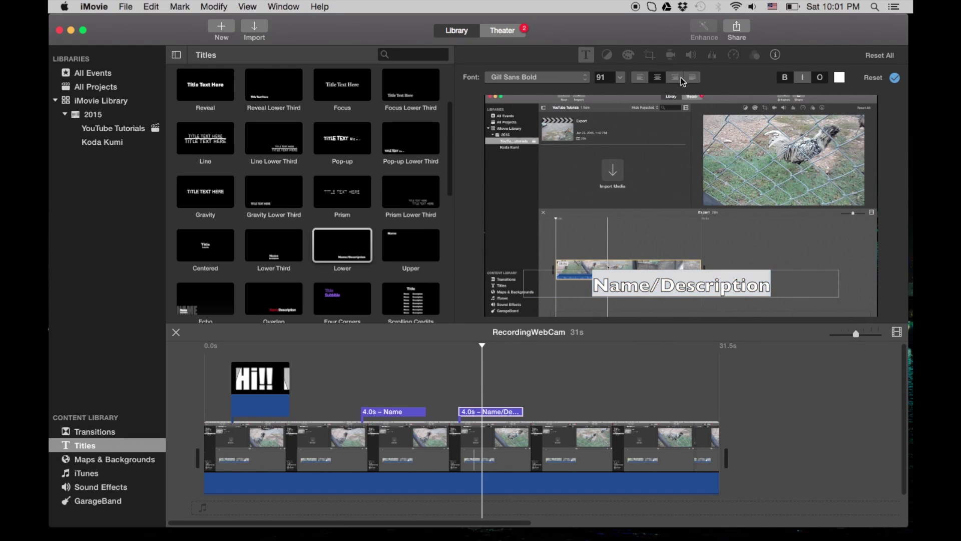
pyautogui.click(676, 77)
pyautogui.click(693, 77)
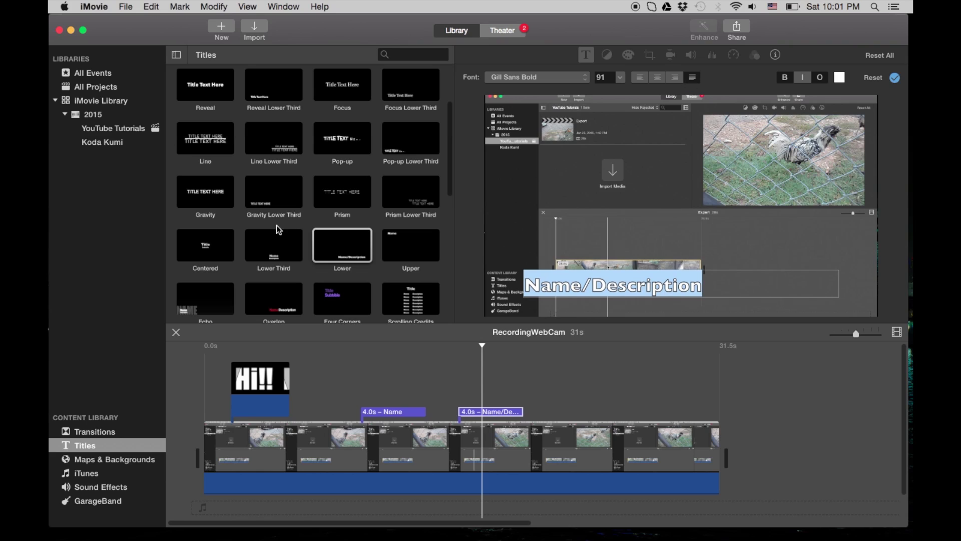
# Add the Standard title above the clip after the Lower title.
pyautogui.moveTo(451, 164); pyautogui.dragTo(450, 193)
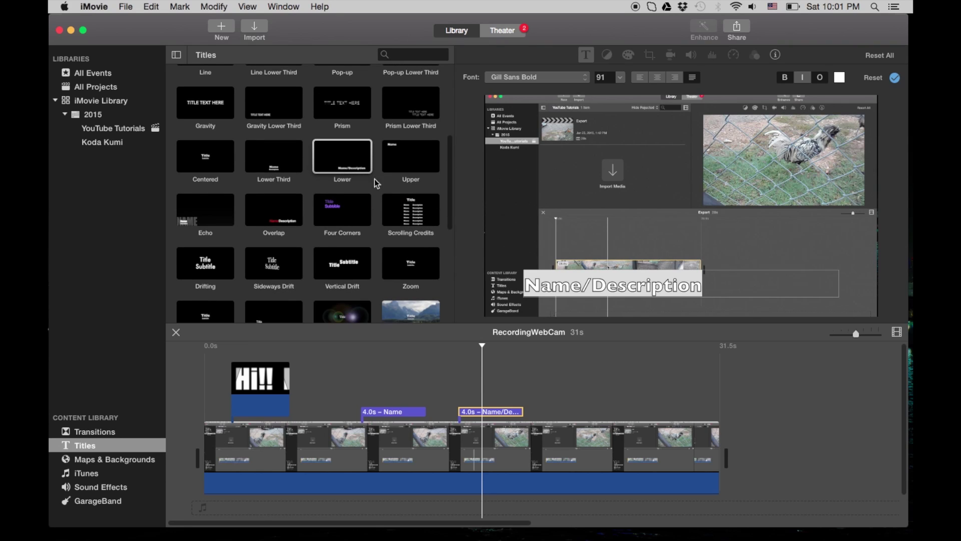
pyautogui.moveTo(450, 191); pyautogui.dragTo(426, 102)
pyautogui.moveTo(215, 120); pyautogui.dragTo(547, 384)
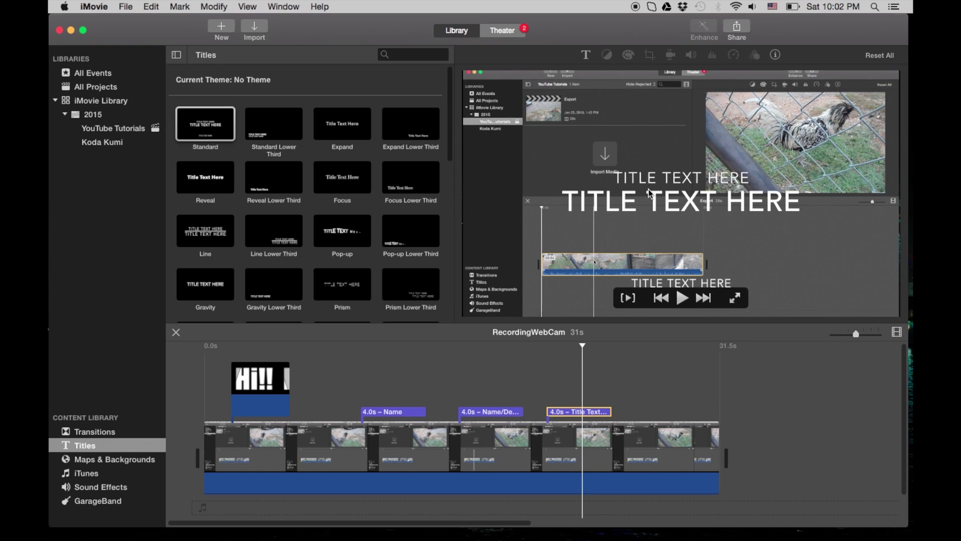
# Clear the small upper and bottom text lines of the Standard title, keeping only its large main line.
pyautogui.click(653, 181)
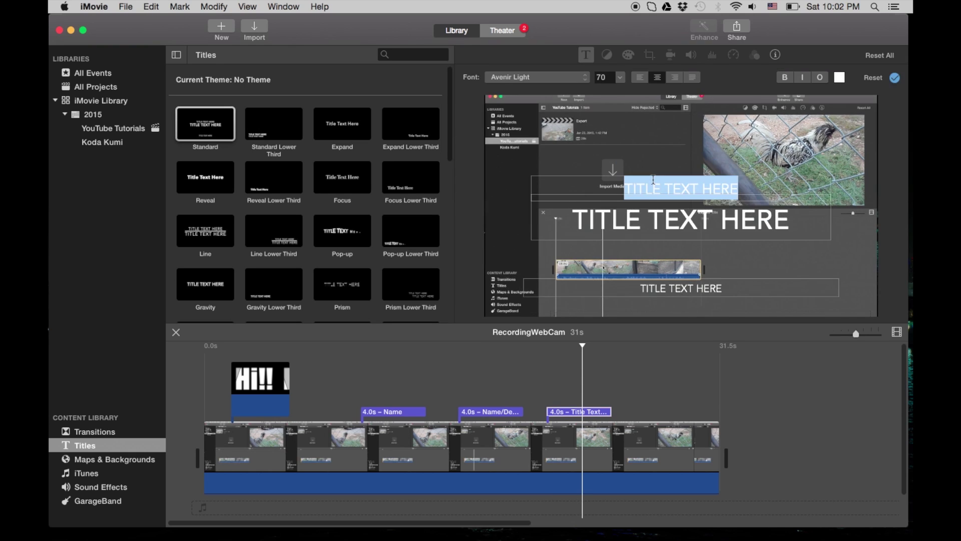
pyautogui.press('BackSpace')
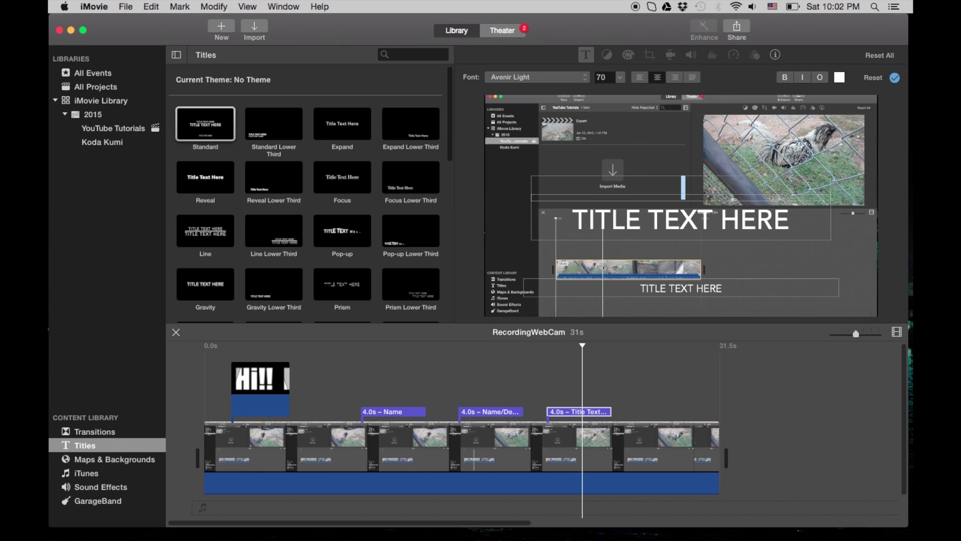
pyautogui.click(690, 288)
pyautogui.press('BackSpace')
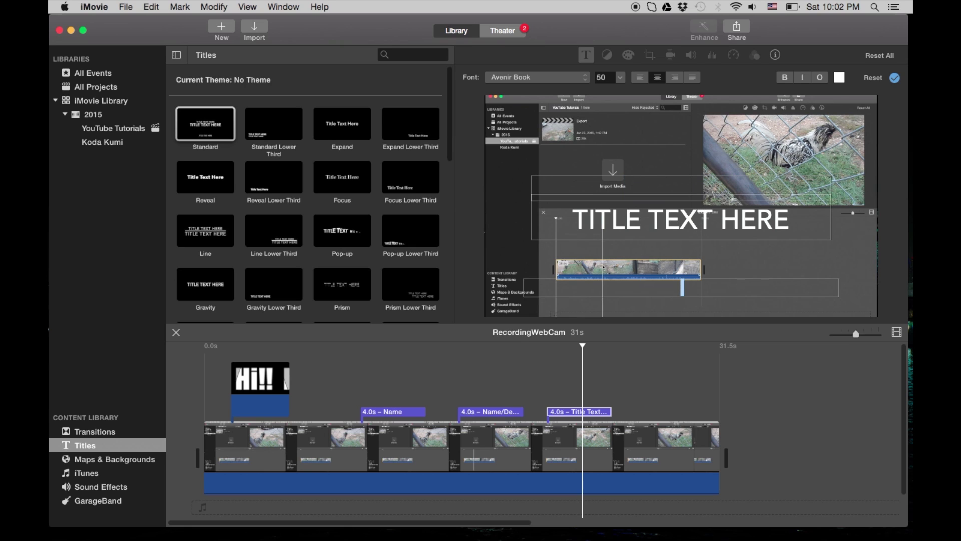
# Try left, center and right alignment on the Standard title's large main line, ending on justified.
pyautogui.click(761, 219)
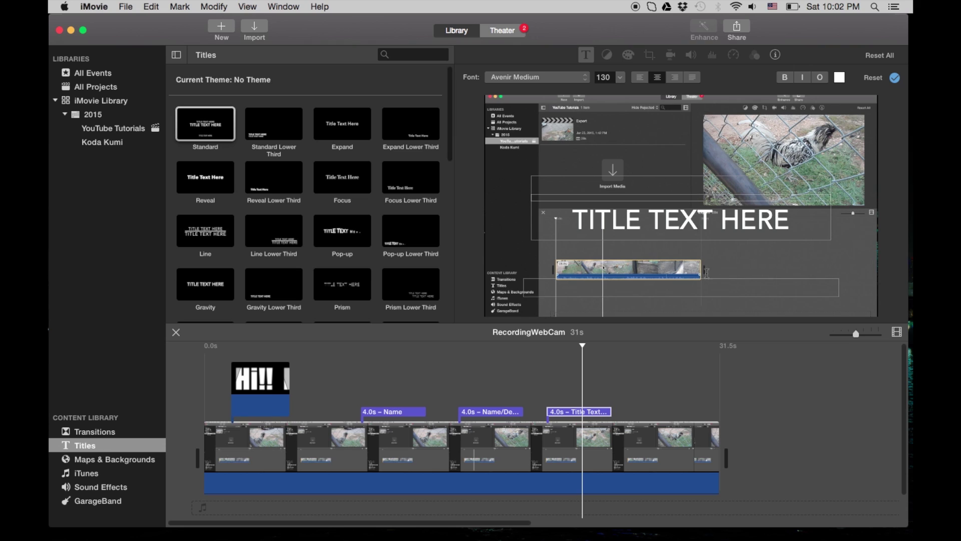
pyautogui.click(641, 80)
pyautogui.click(657, 77)
pyautogui.click(675, 77)
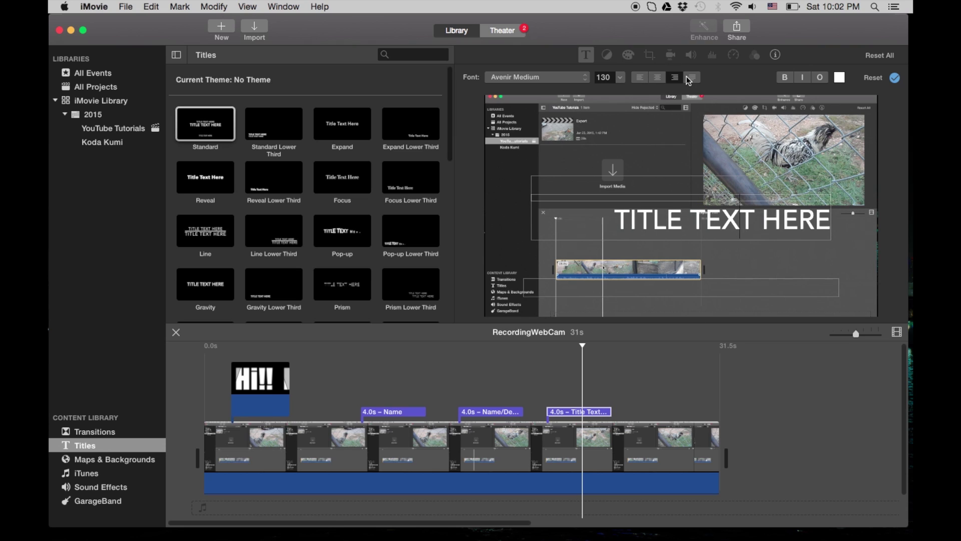
pyautogui.click(690, 78)
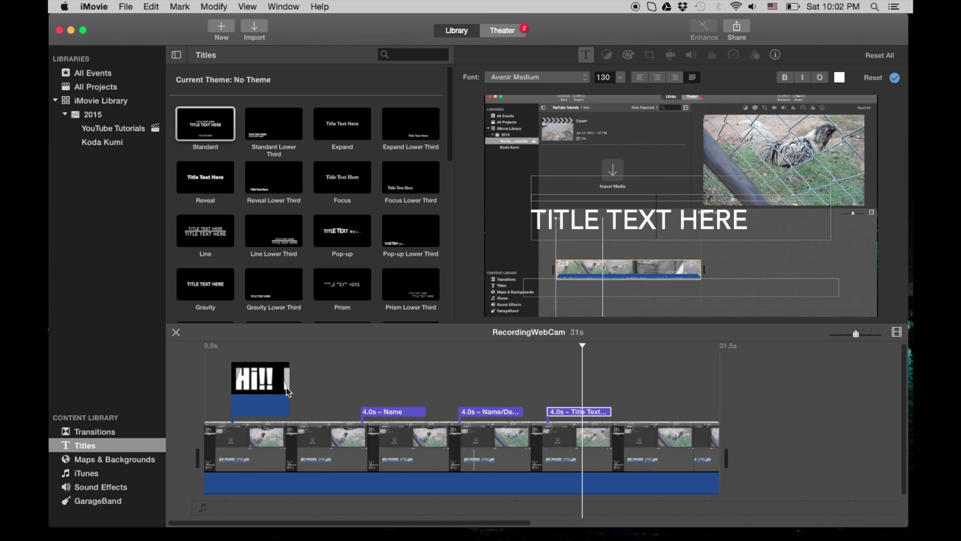
# Move the "Hi!!" overlay off the chicken footage to just below the Import Media icon in the picture and play it.
pyautogui.click(229, 367)
pyautogui.moveTo(232, 348); pyautogui.dragTo(270, 346)
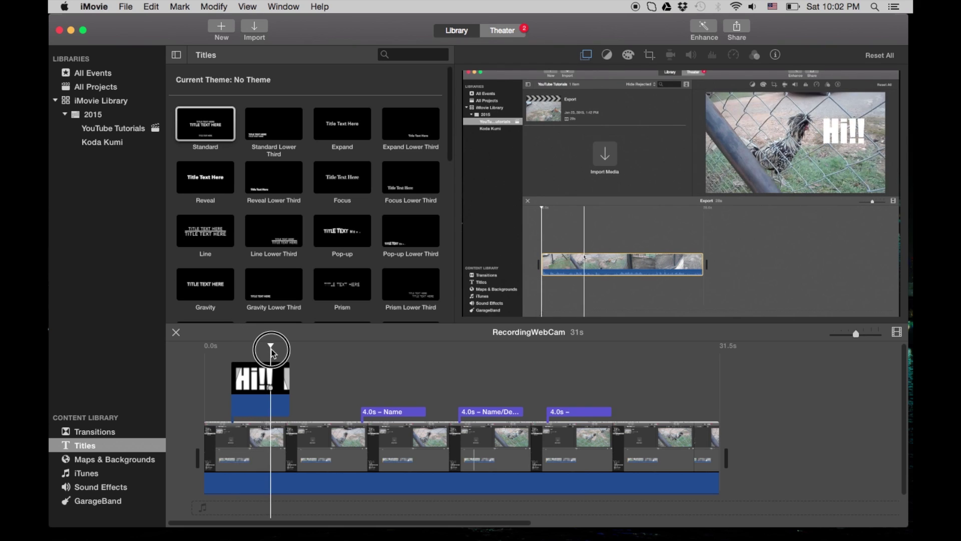
pyautogui.click(260, 390)
pyautogui.moveTo(783, 211)
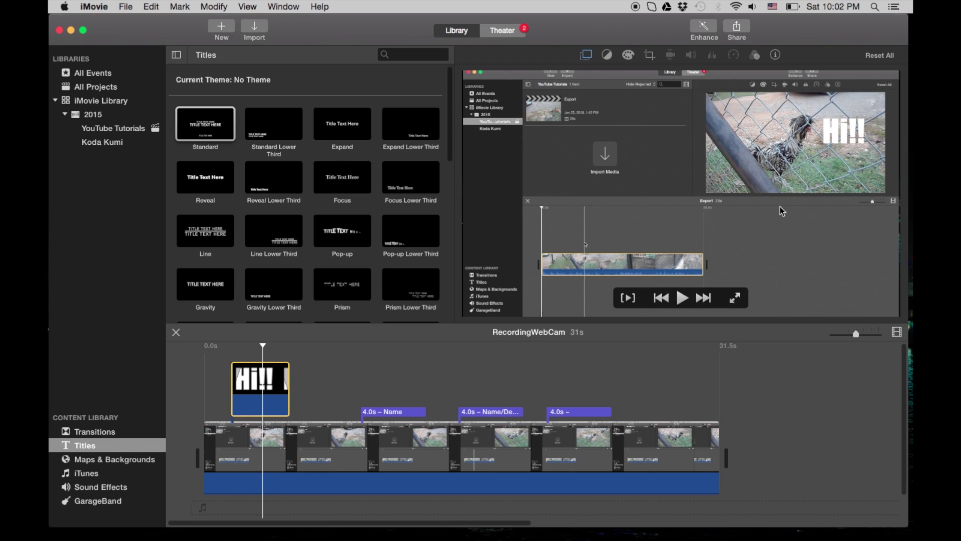
pyautogui.click(257, 388)
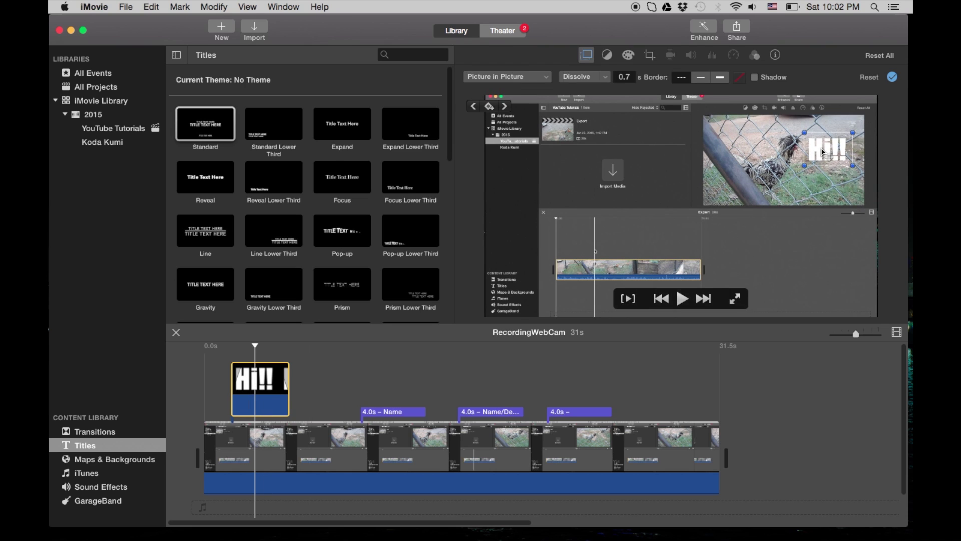
pyautogui.moveTo(829, 148); pyautogui.dragTo(624, 216)
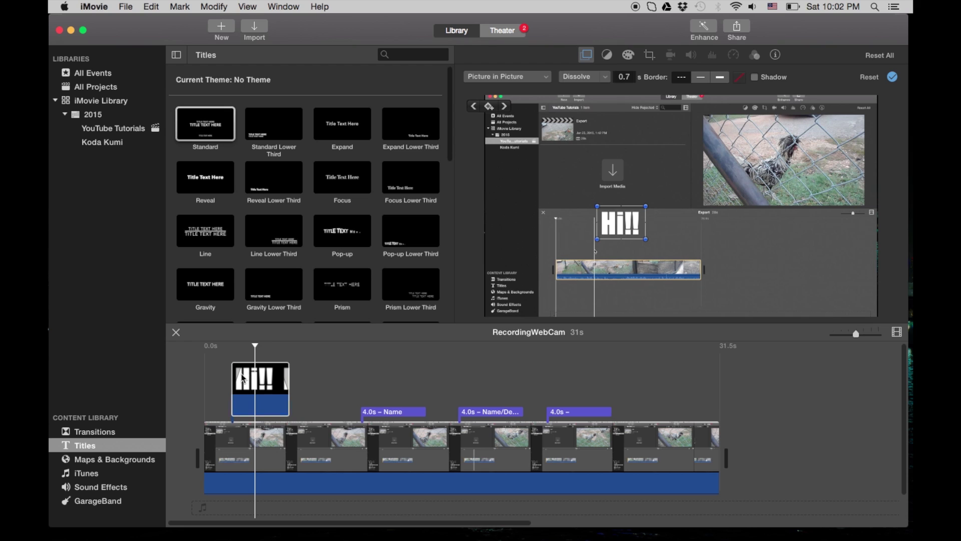
pyautogui.click(223, 380)
pyautogui.press('space')
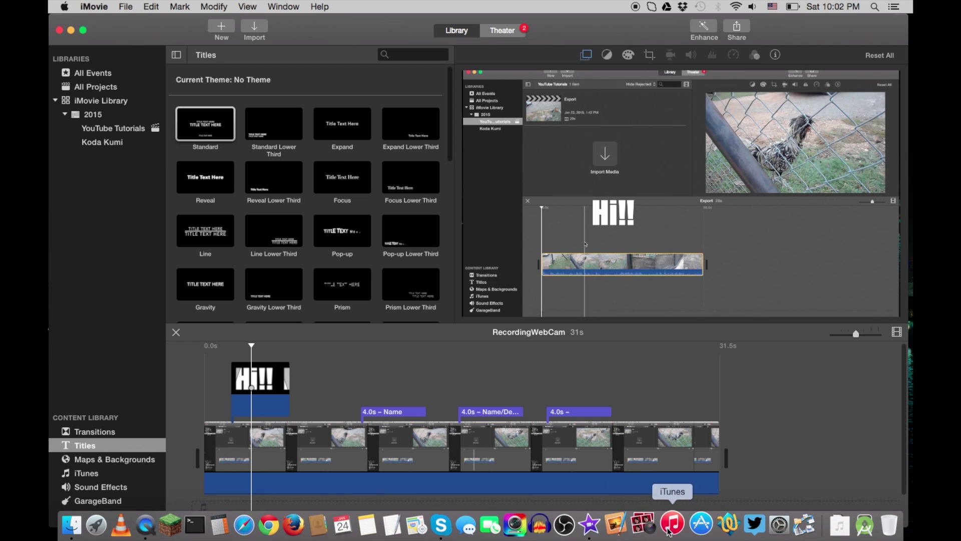
# Open the App Store briefly and close it to return to iMovie.
pyautogui.click(713, 525)
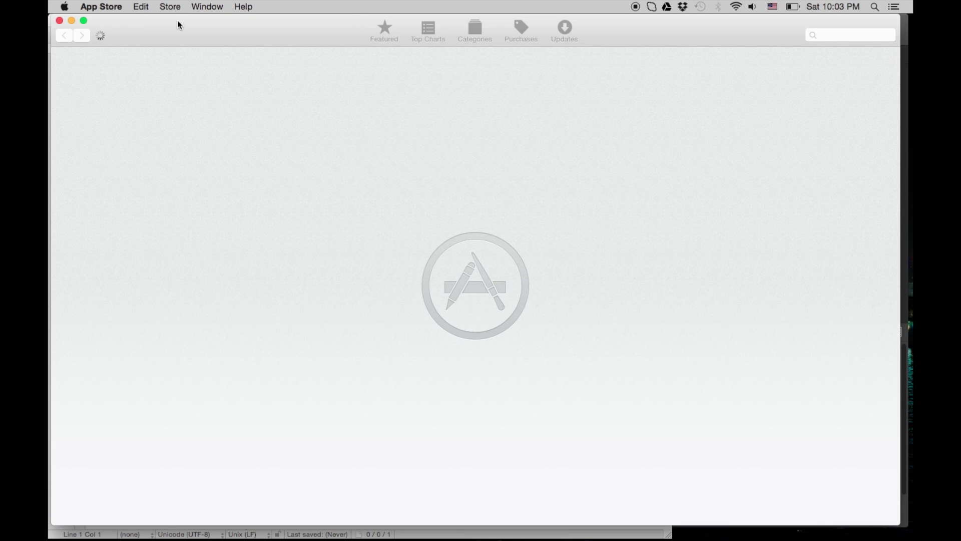
pyautogui.click(59, 49)
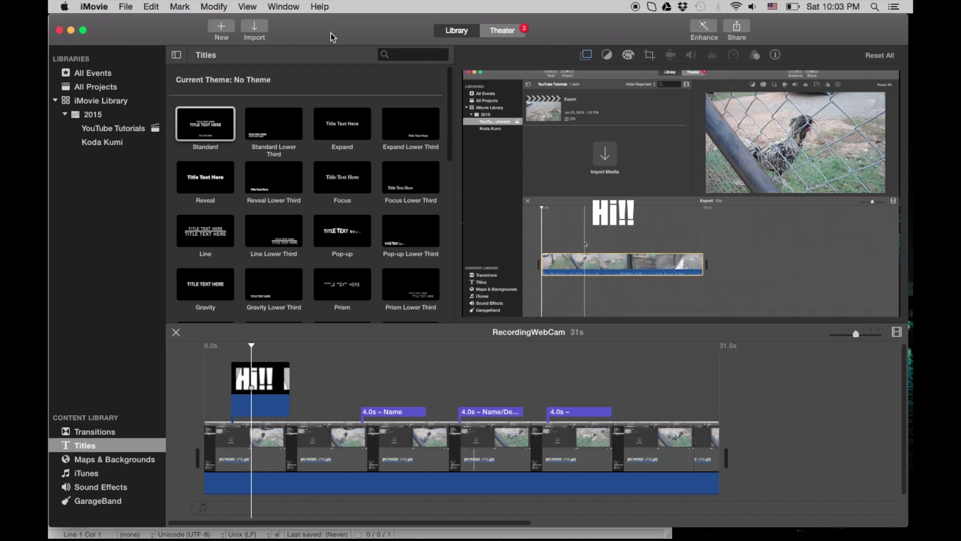
pyautogui.moveTo(360, 528)
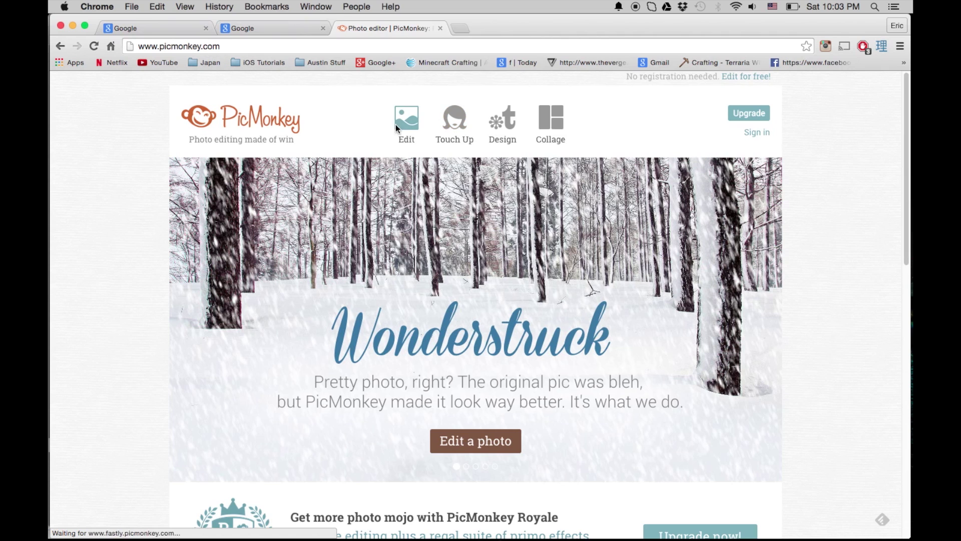
pyautogui.click(395, 124)
pyautogui.click(72, 25)
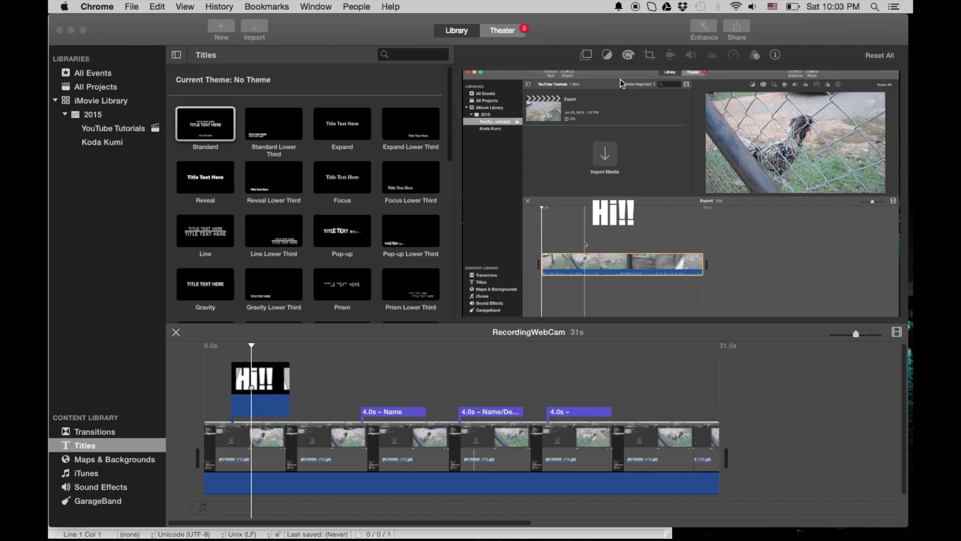
# Reposition the "Hi!!" picture-in-picture at several spots in the frame, starting with the empty area beside the pictured timeline clip.
pyautogui.click(618, 213)
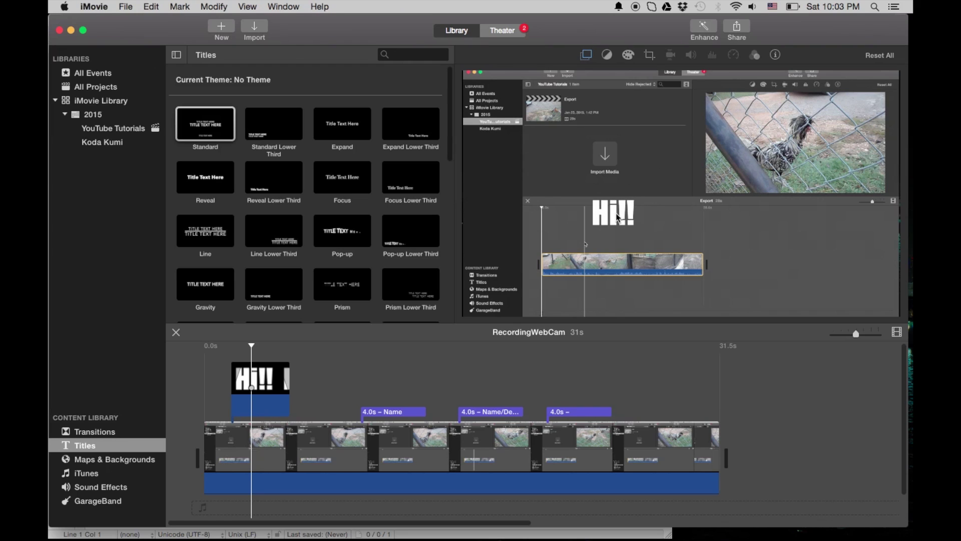
pyautogui.click(269, 380)
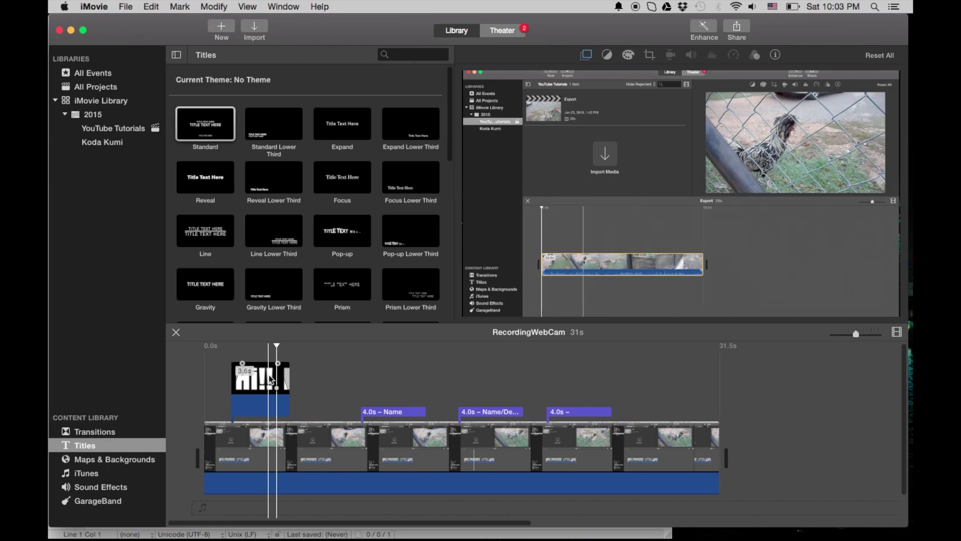
pyautogui.click(586, 54)
pyautogui.moveTo(624, 231); pyautogui.dragTo(755, 263)
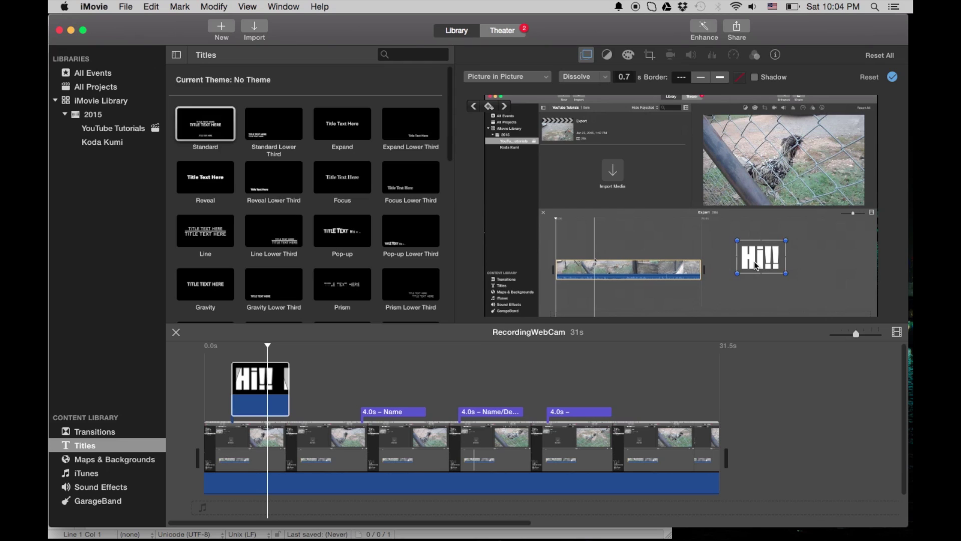
pyautogui.moveTo(754, 261); pyautogui.dragTo(727, 251)
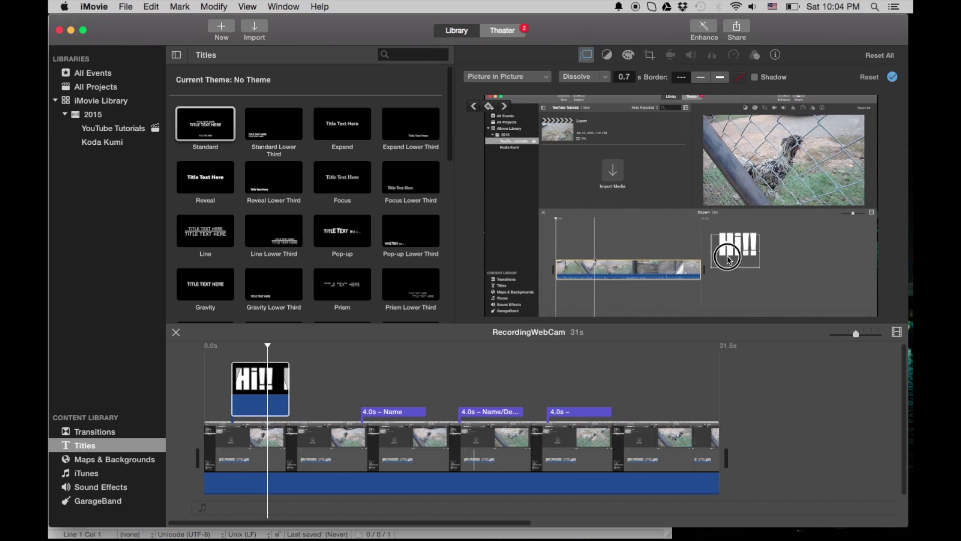
pyautogui.moveTo(698, 531)
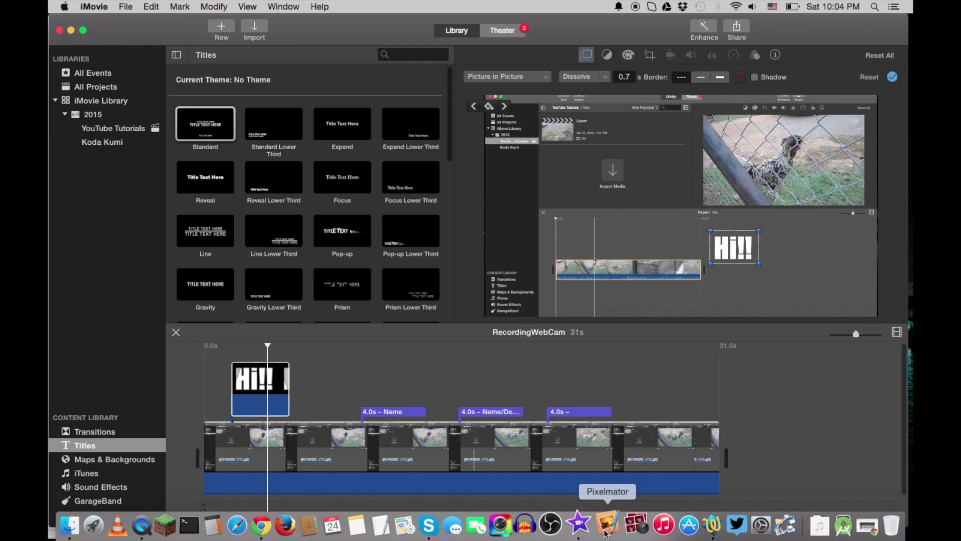
pyautogui.click(739, 253)
pyautogui.moveTo(739, 253)
pyautogui.mouseDown()
pyautogui.moveTo(676, 245)
pyautogui.moveTo(750, 252)
pyautogui.moveTo(608, 253)
pyautogui.moveTo(611, 263)
pyautogui.moveTo(667, 223)
pyautogui.moveTo(740, 230)
pyautogui.moveTo(756, 247)
pyautogui.moveTo(747, 256)
pyautogui.mouseUp()
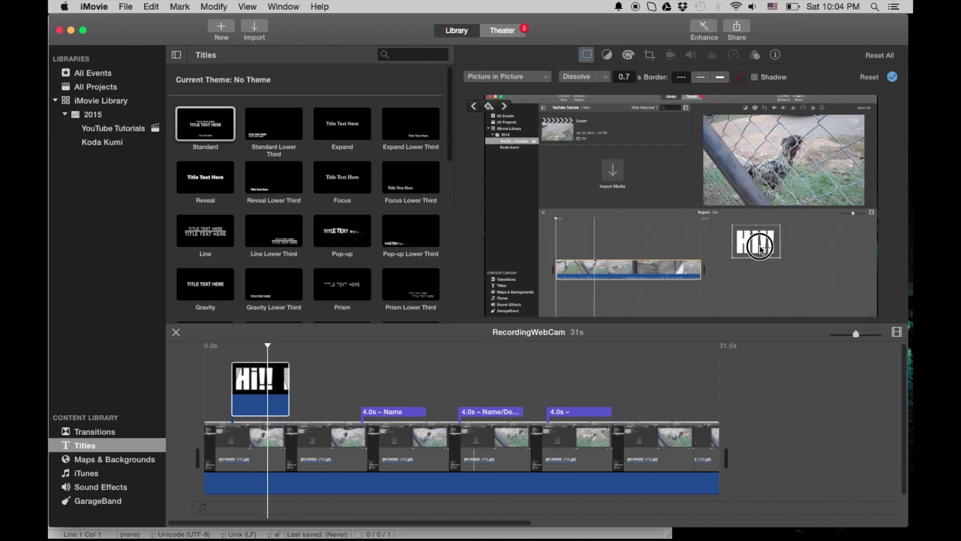
pyautogui.moveTo(759, 249); pyautogui.dragTo(583, 182)
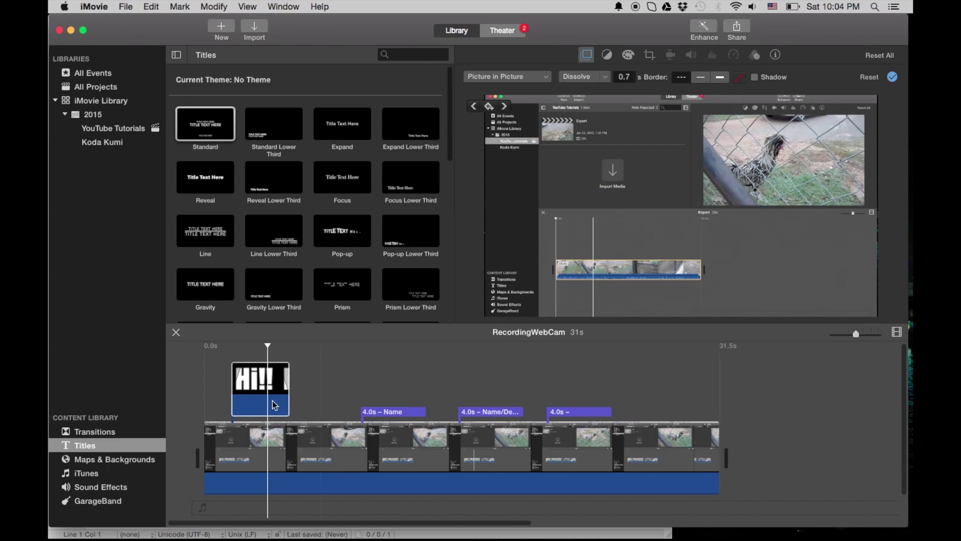
# Delete the "Hi!!" overlay from the timeline.
pyautogui.click(253, 395)
pyautogui.press('Delete')
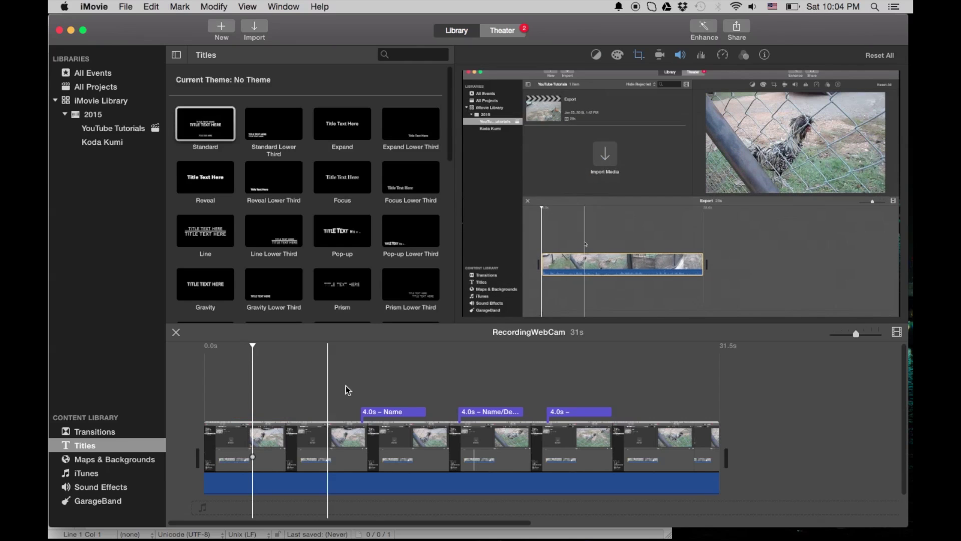
# Delete the three purple title clips above the video in the timeline.
pyautogui.click(382, 413)
pyautogui.press('Delete')
pyautogui.click(488, 411)
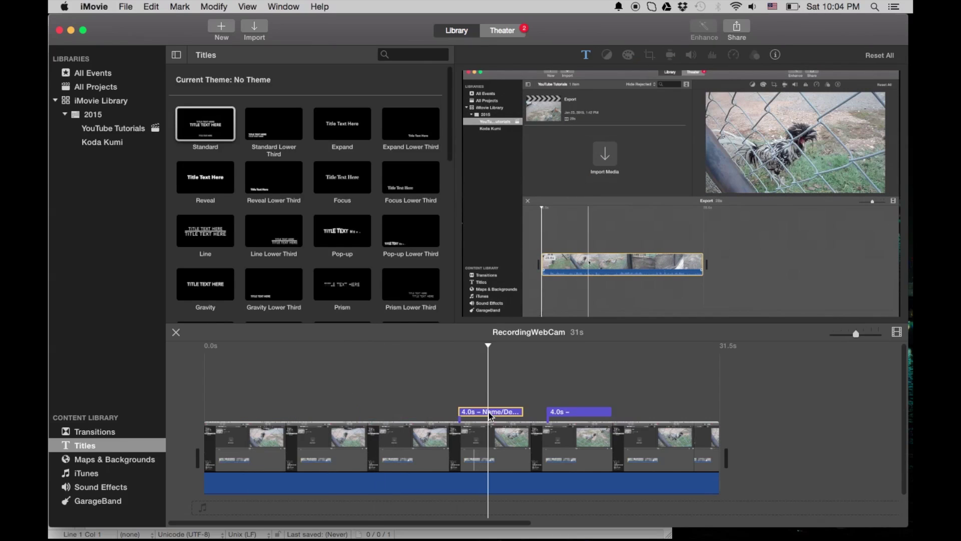
pyautogui.press('Delete')
pyautogui.click(571, 414)
pyautogui.press('Delete')
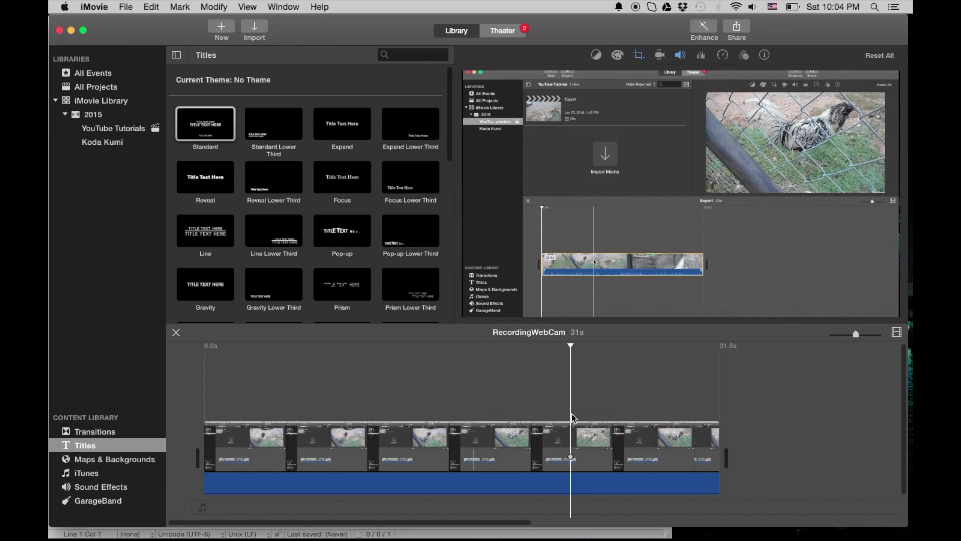
pyautogui.click(318, 415)
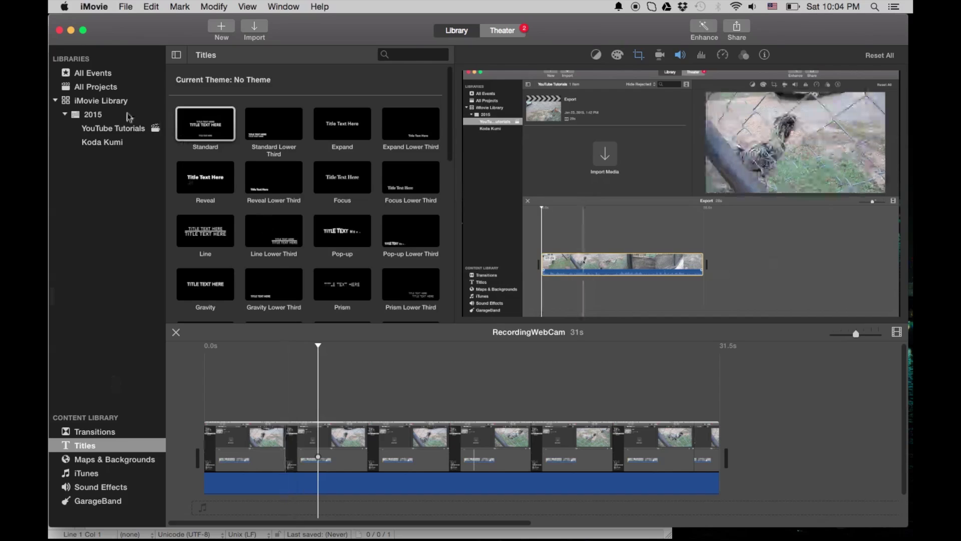
# Place the "Hi!!" image from the YouTube Tutorials event above the start of the timeline video and make it a Picture in Picture overlay.
pyautogui.click(107, 129)
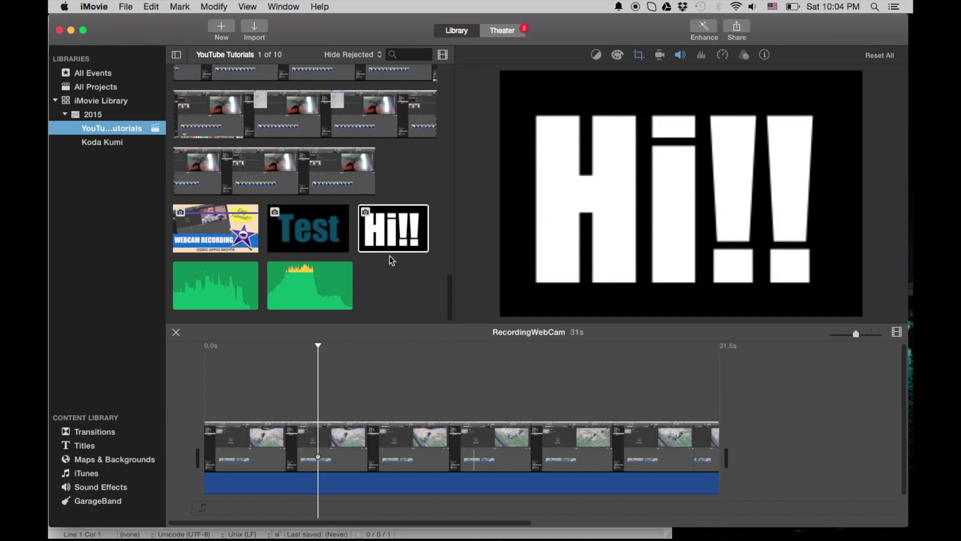
pyautogui.click(404, 239)
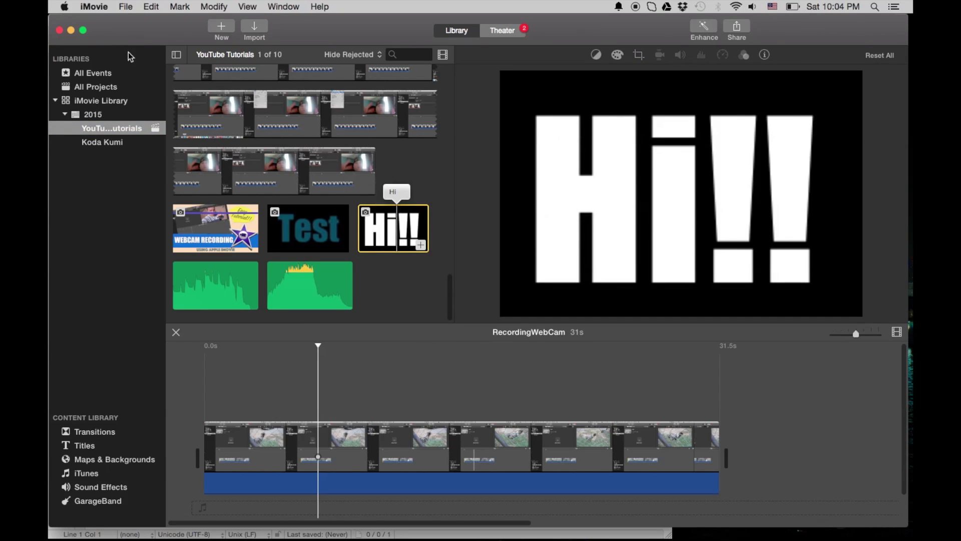
pyautogui.moveTo(396, 232); pyautogui.dragTo(250, 377)
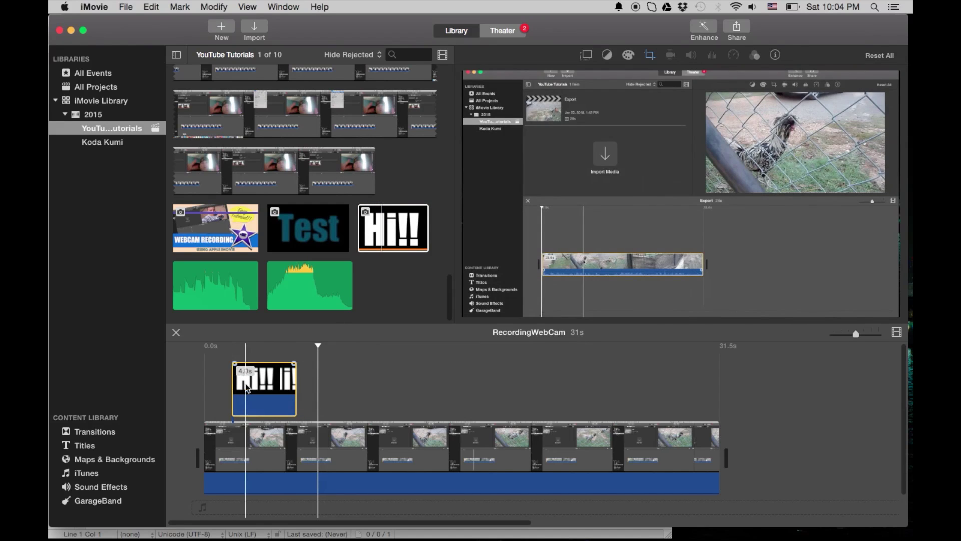
pyautogui.click(586, 55)
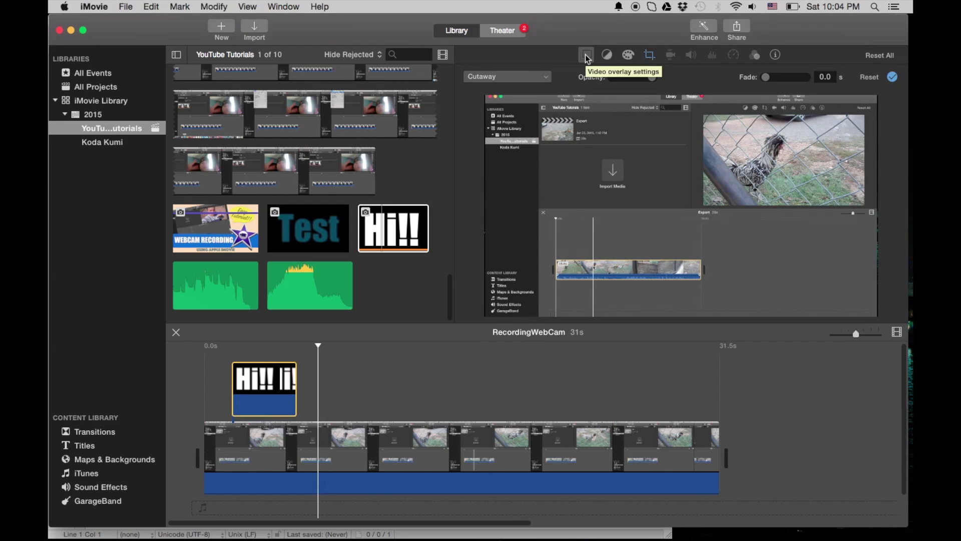
pyautogui.click(548, 76)
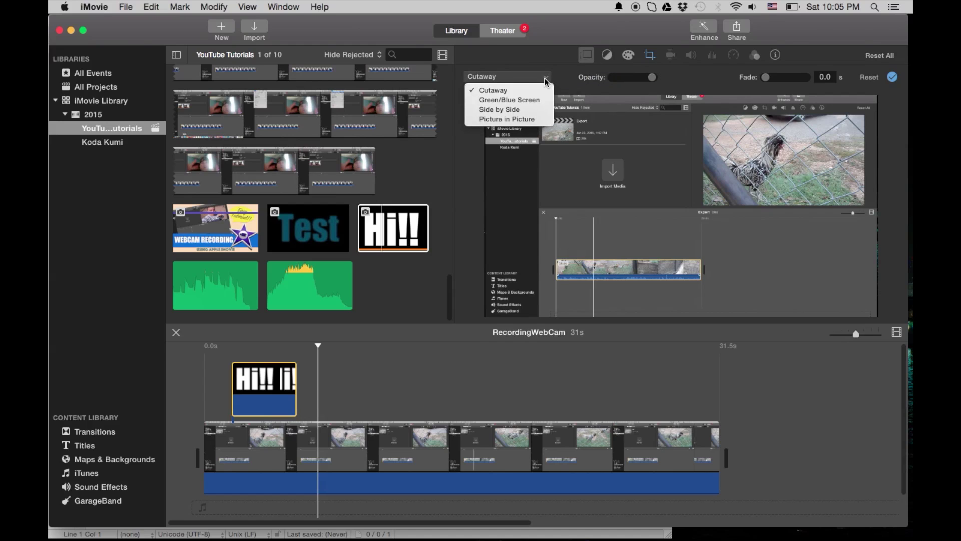
pyautogui.click(525, 119)
pyautogui.moveTo(525, 119)
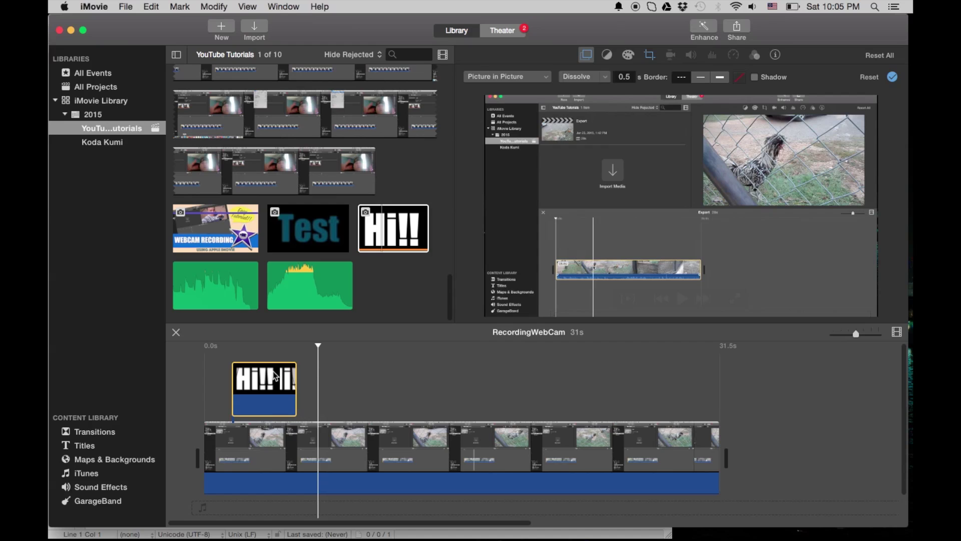
# Shrink the "Hi!!" overlay and move it to the empty area beside the pictured Import Media arrow.
pyautogui.click(250, 351)
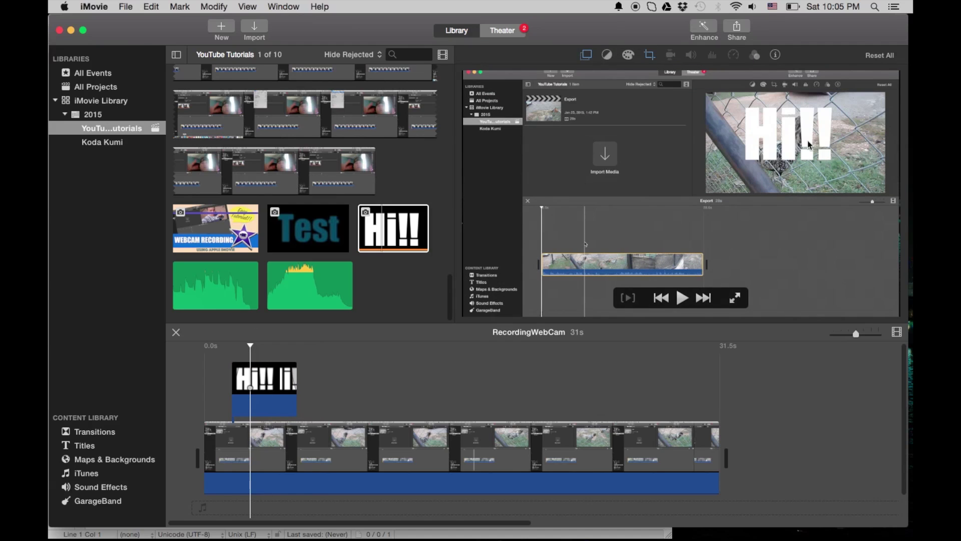
pyautogui.click(280, 380)
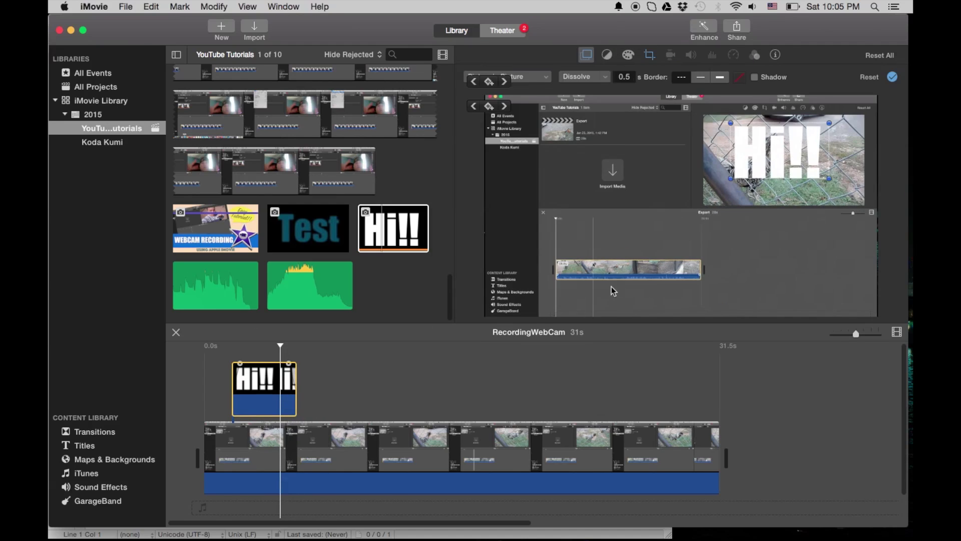
pyautogui.moveTo(763, 180); pyautogui.dragTo(601, 175)
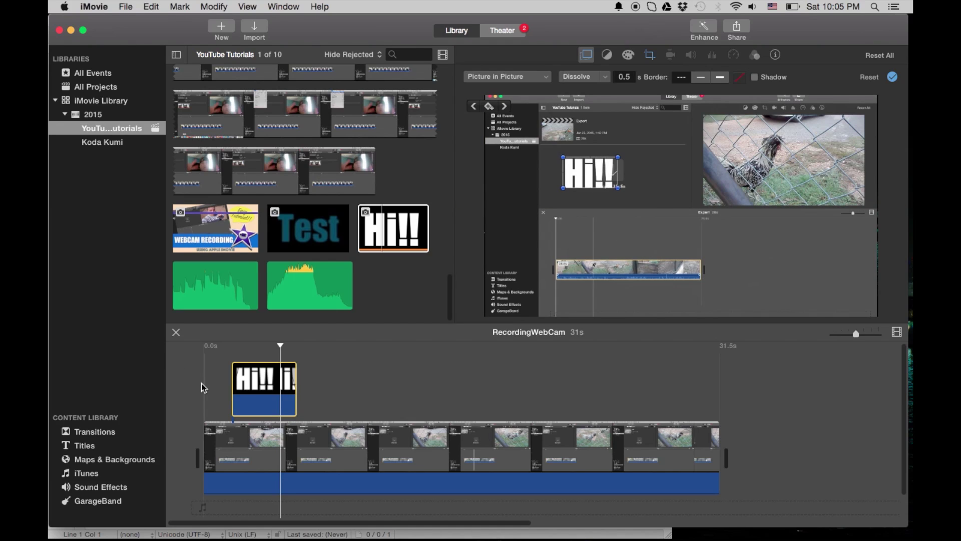
# Shorten the "Hi!!" overlay to about 2.5 seconds, keep the Dissolve transition, and set its duration to 0.0 seconds.
pyautogui.moveTo(293, 390); pyautogui.dragTo(269, 387)
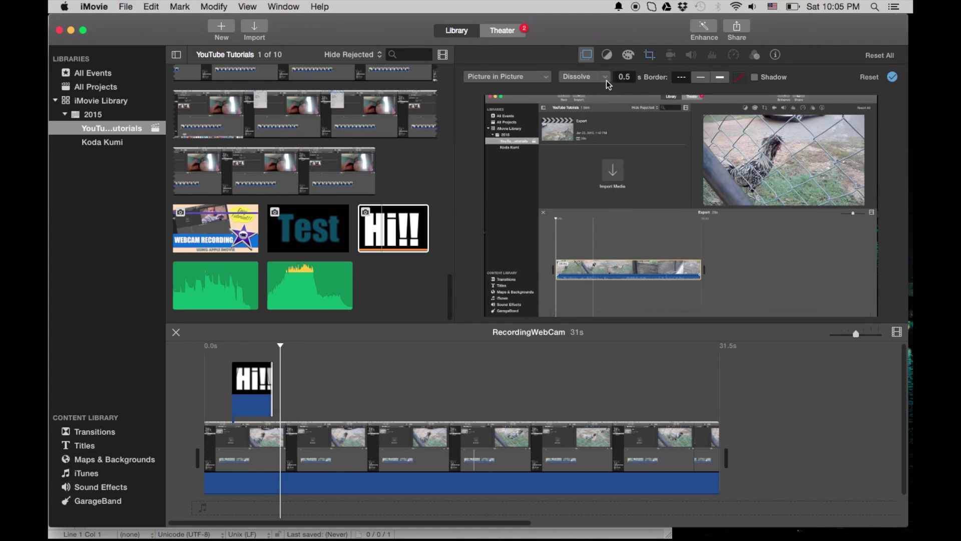
pyautogui.click(606, 80)
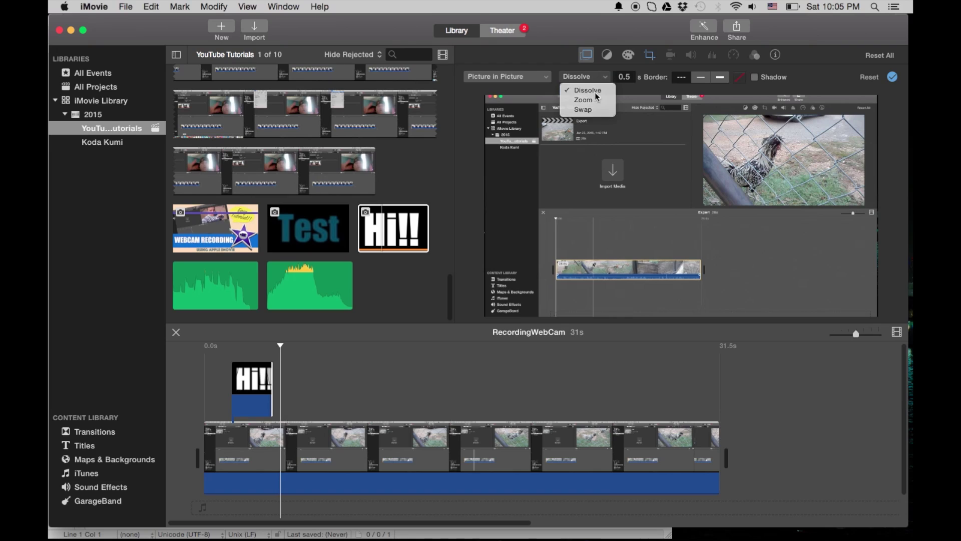
pyautogui.click(596, 92)
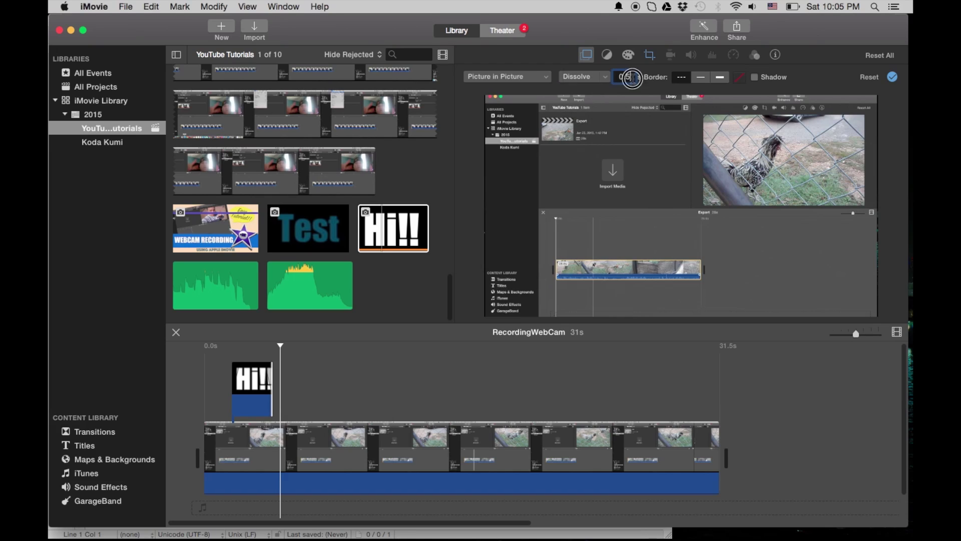
pyautogui.click(632, 77)
pyautogui.write('0.0')
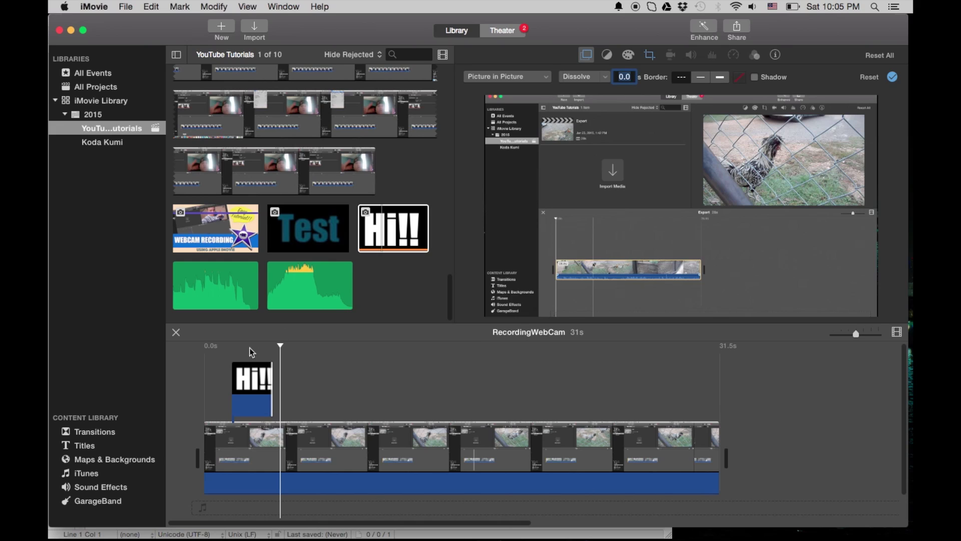
# Play the video from just before the "Hi!!" overlay to check its appearance, and reselect the overlay.
pyautogui.click(224, 368)
pyautogui.press('space')
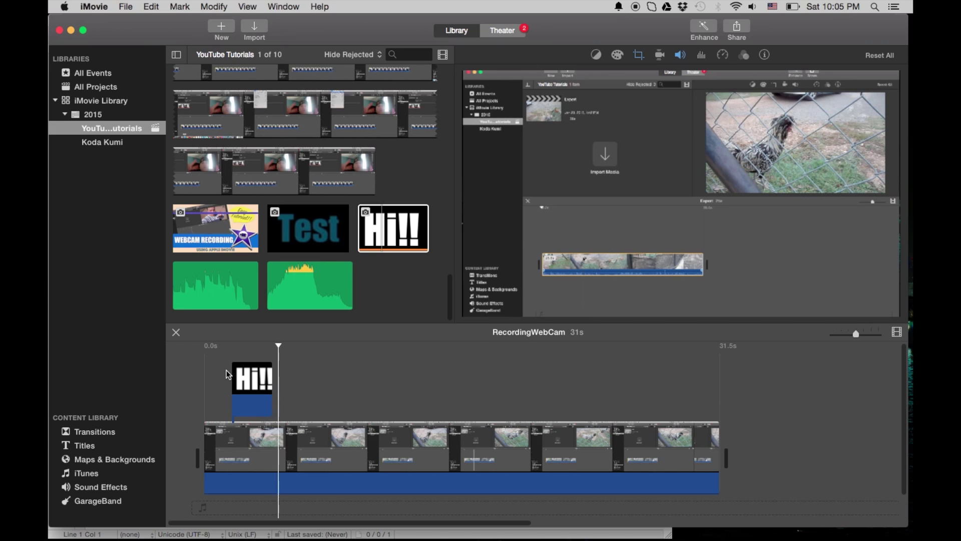
pyautogui.click(241, 371)
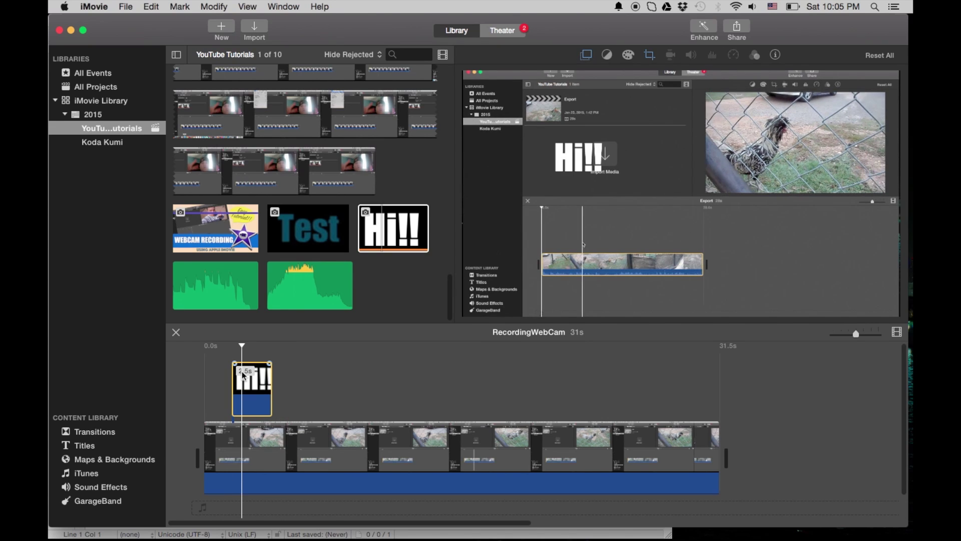